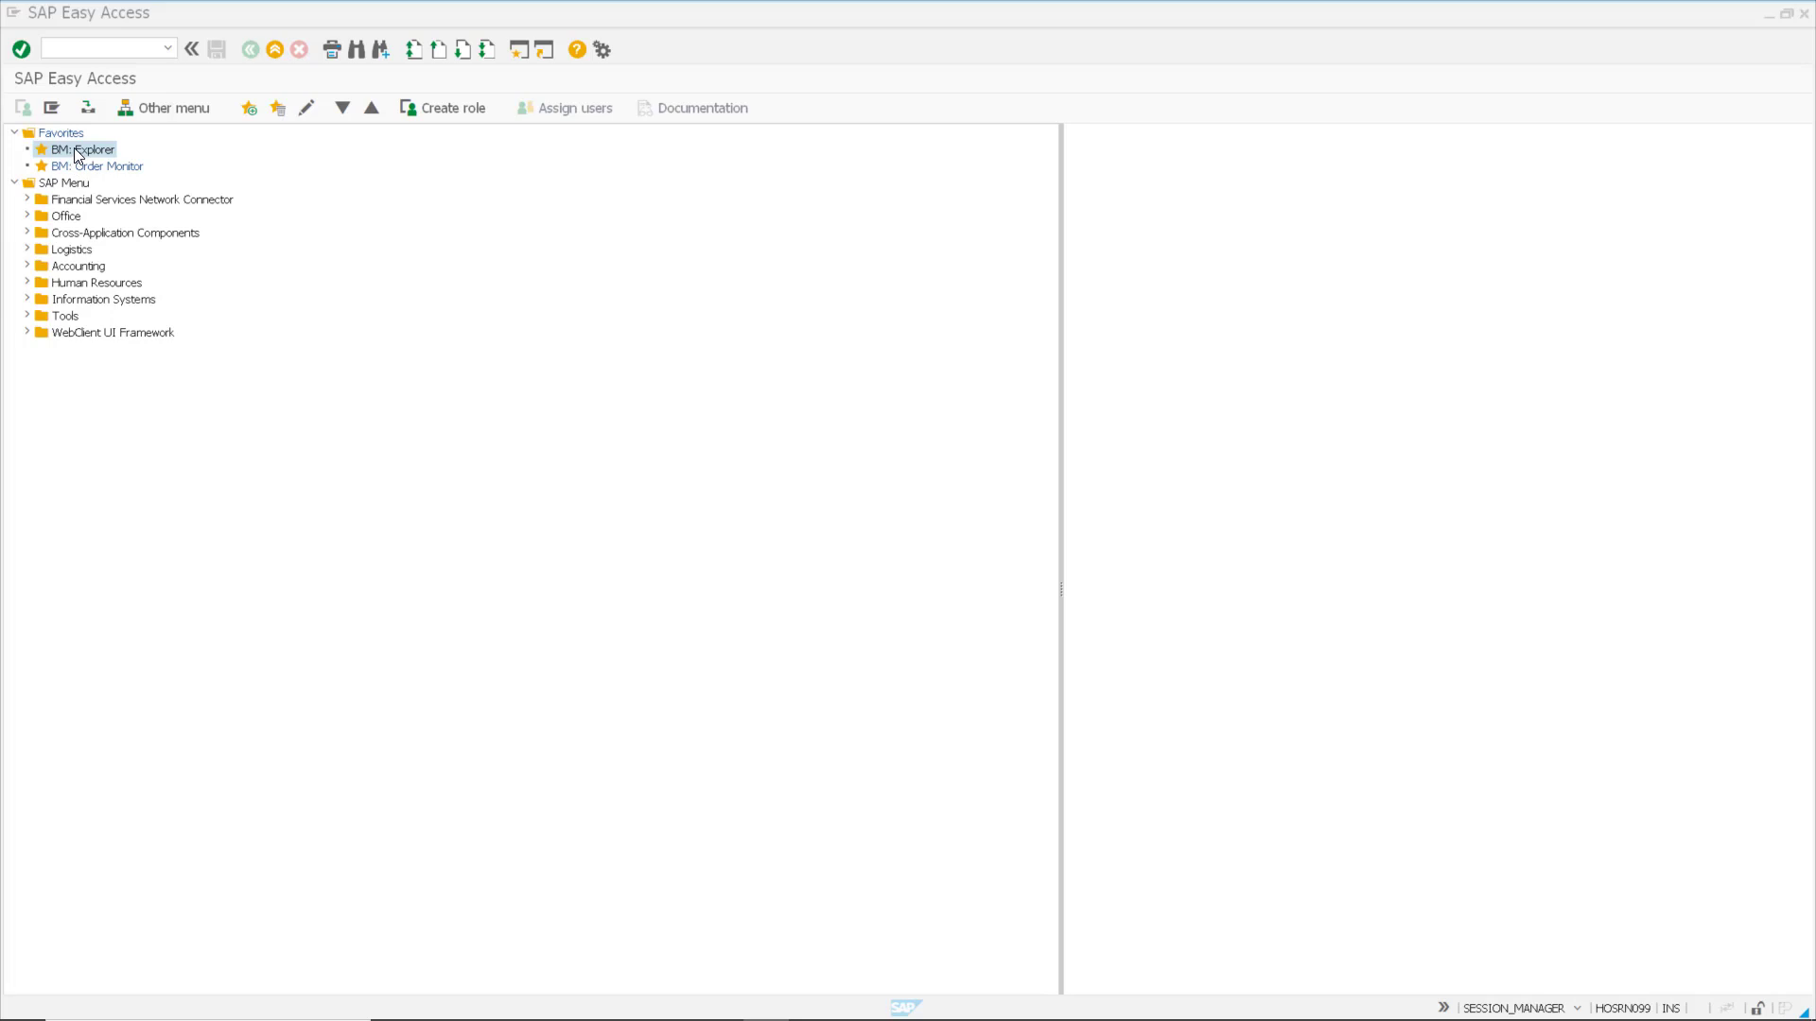
# Step: Run transaction j5hen and open Net maintenance from the BatchMan master data library
pyautogui.click(80, 46)
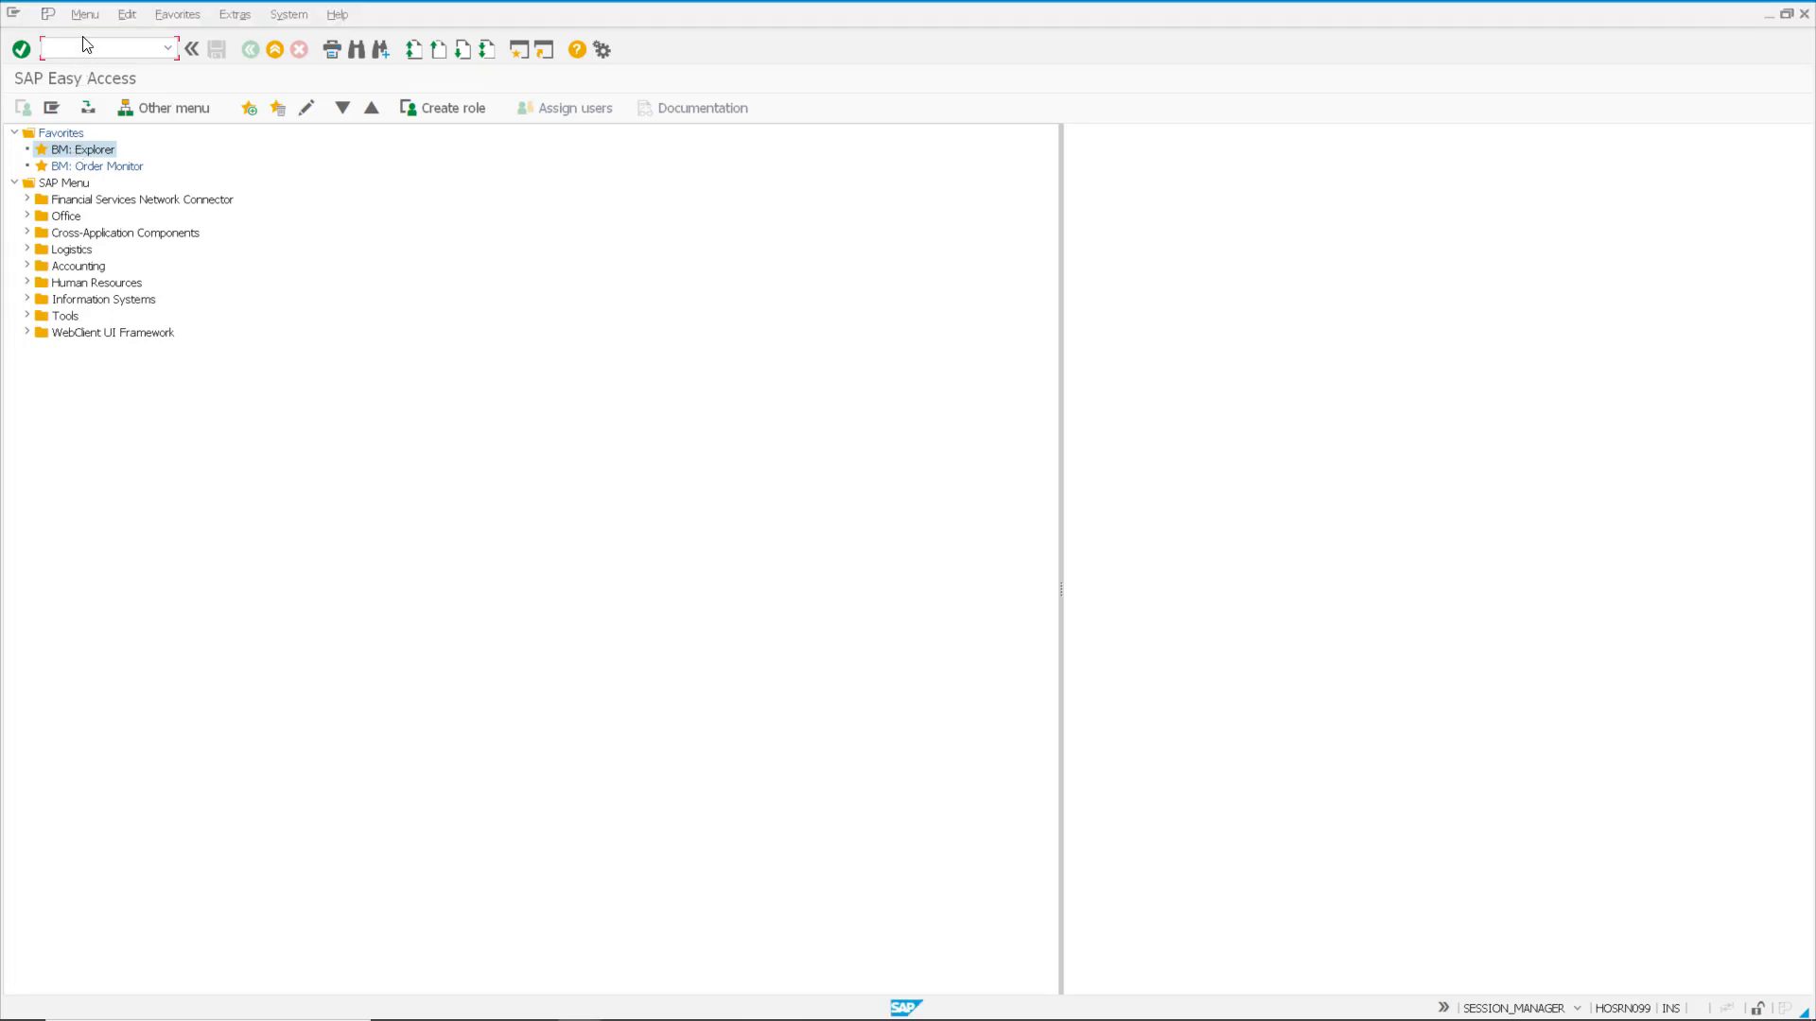
pyautogui.write('j5hen')
pyautogui.press('Return')
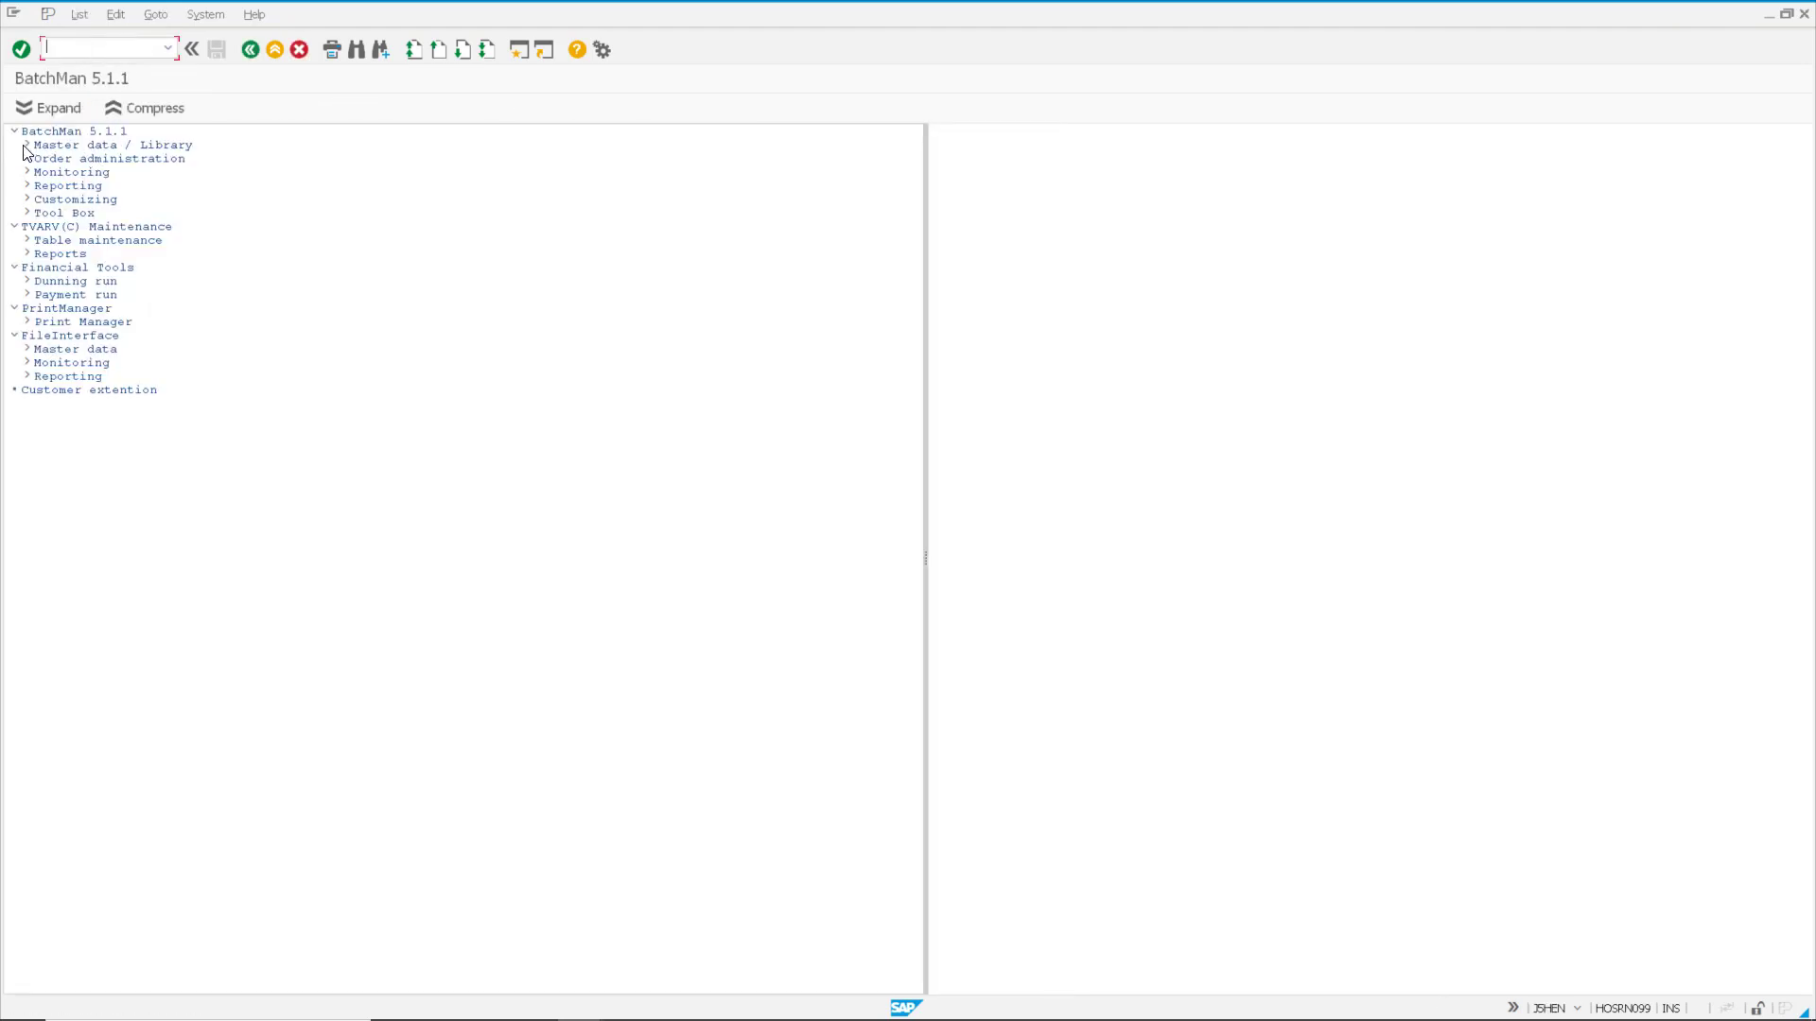
pyautogui.doubleClick(38, 148)
pyautogui.click(129, 165)
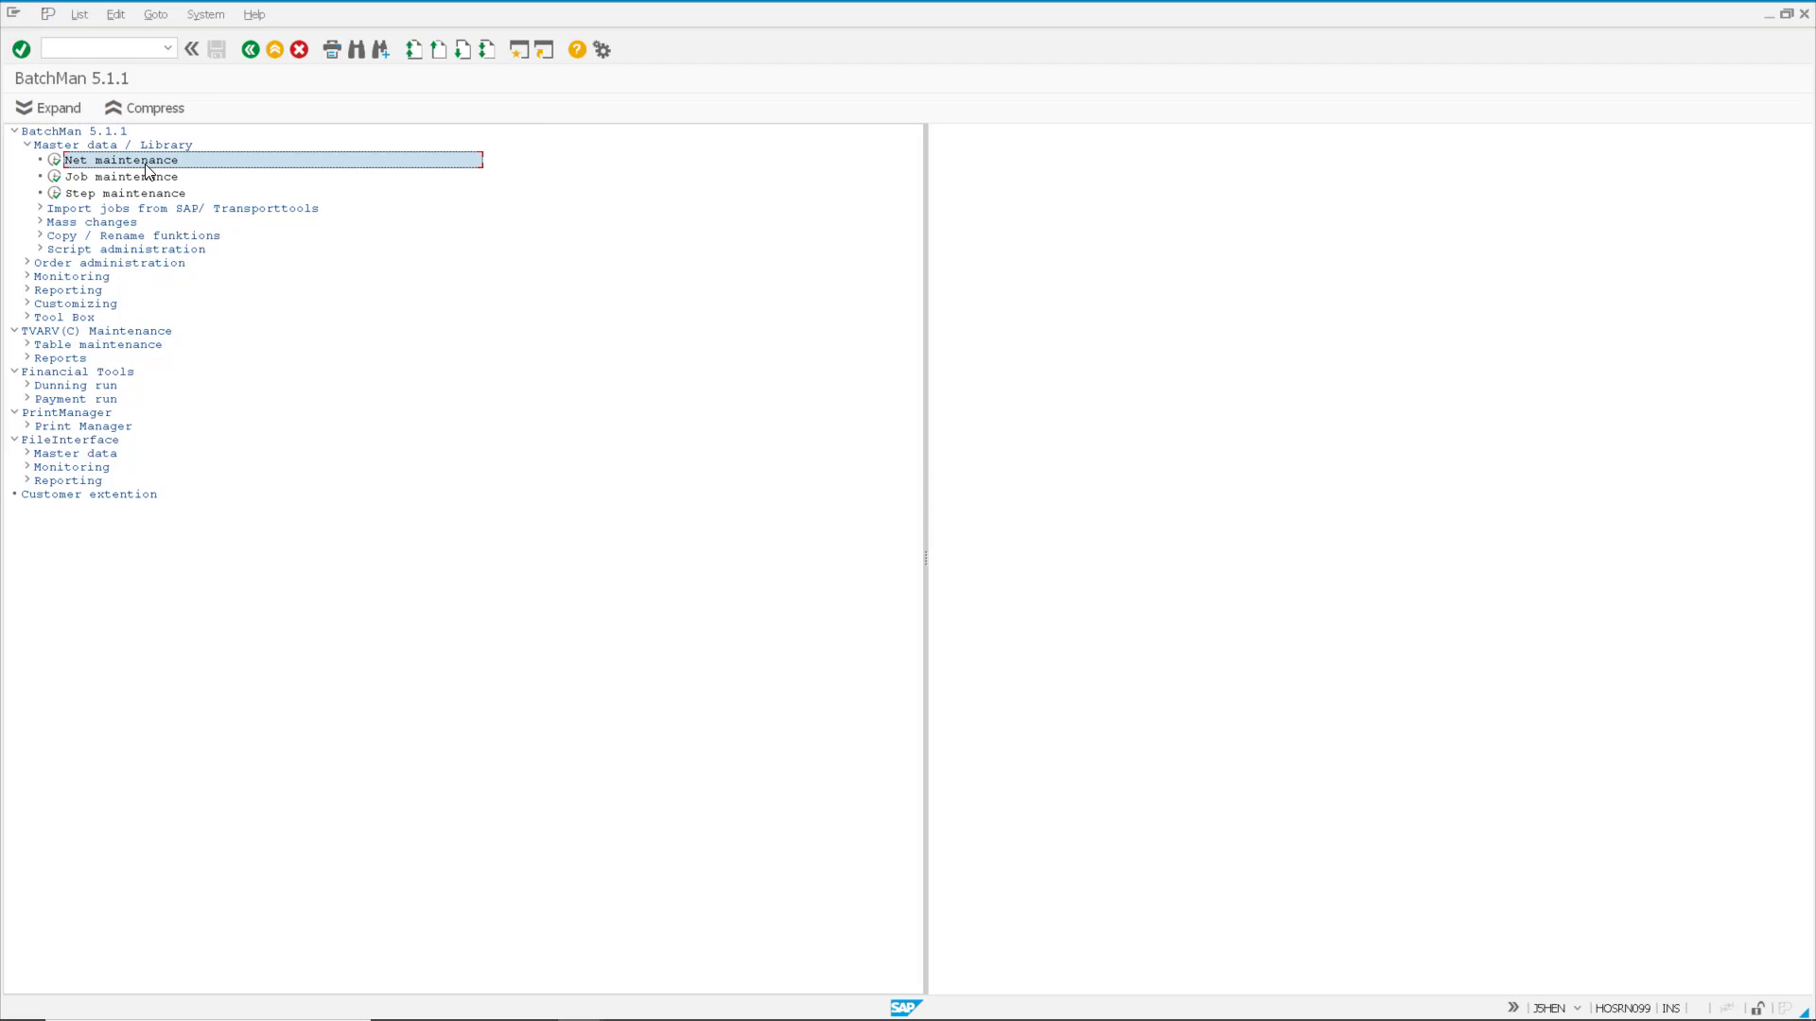
pyautogui.doubleClick(146, 169)
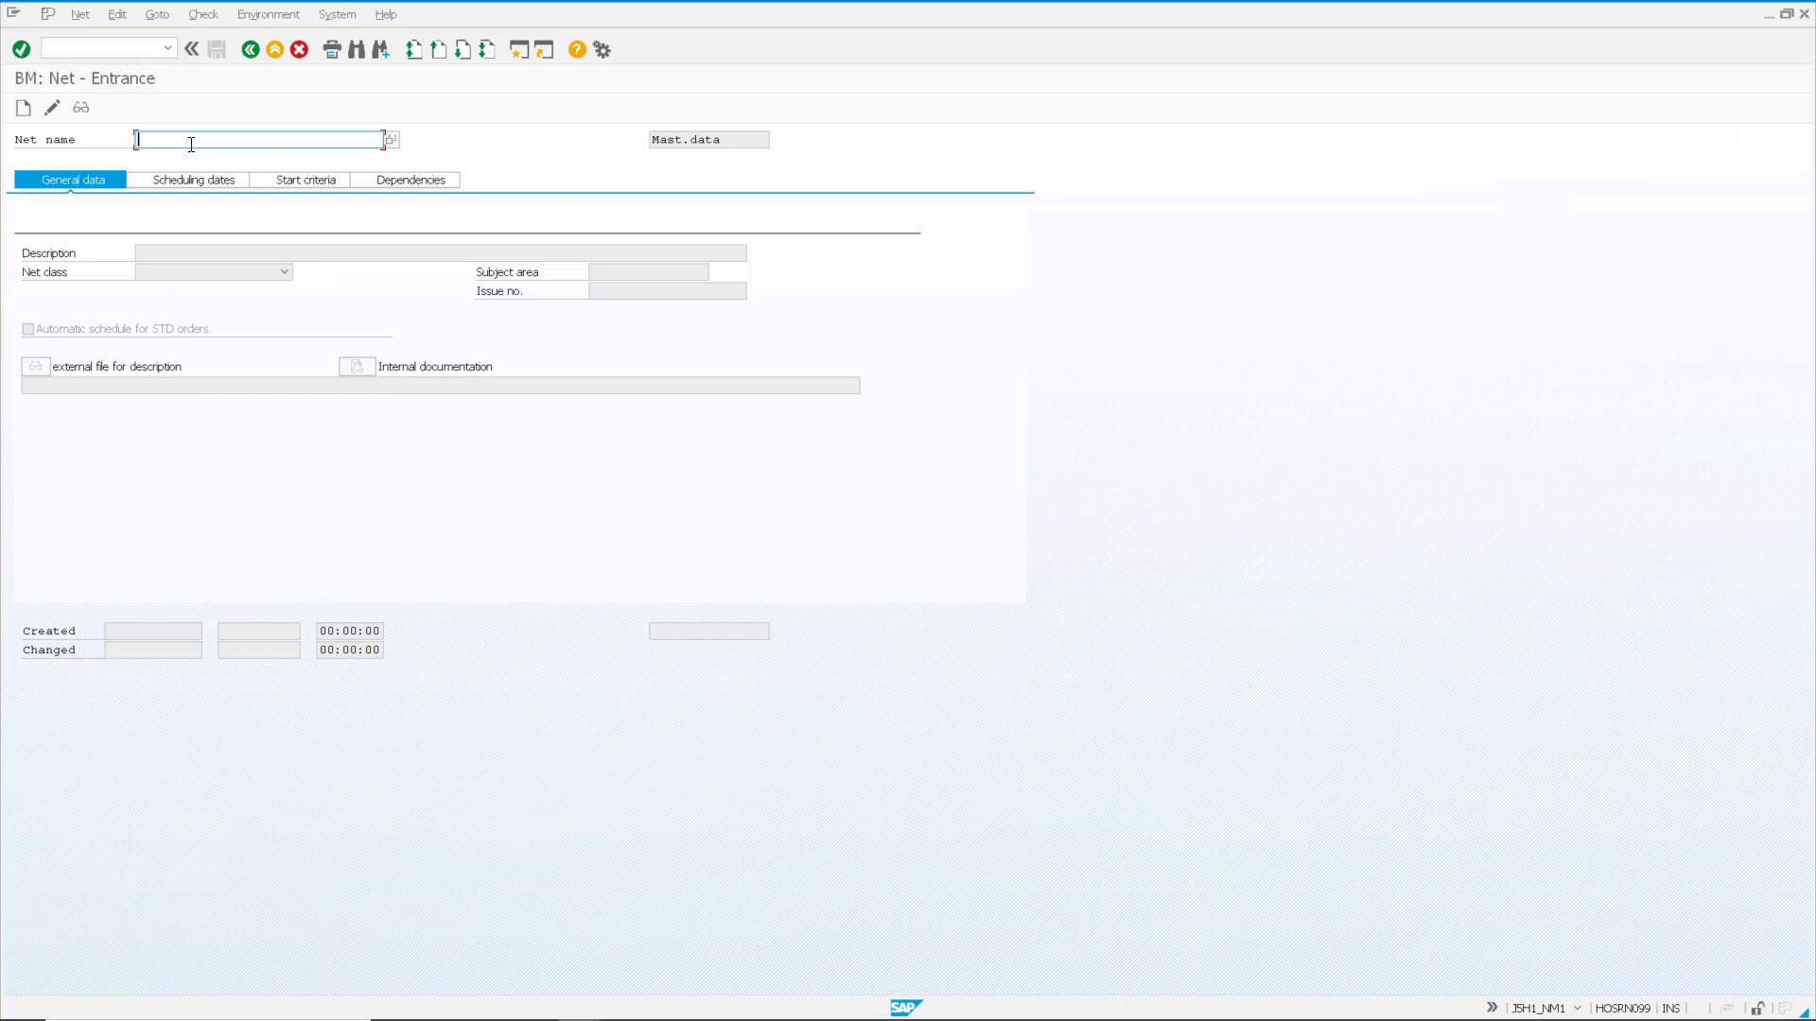
# Step: Create a new net named FAX_OCR_PROCESS and save it
pyautogui.write('fax_ocr')
pyautogui.write('_process')
pyautogui.click(24, 107)
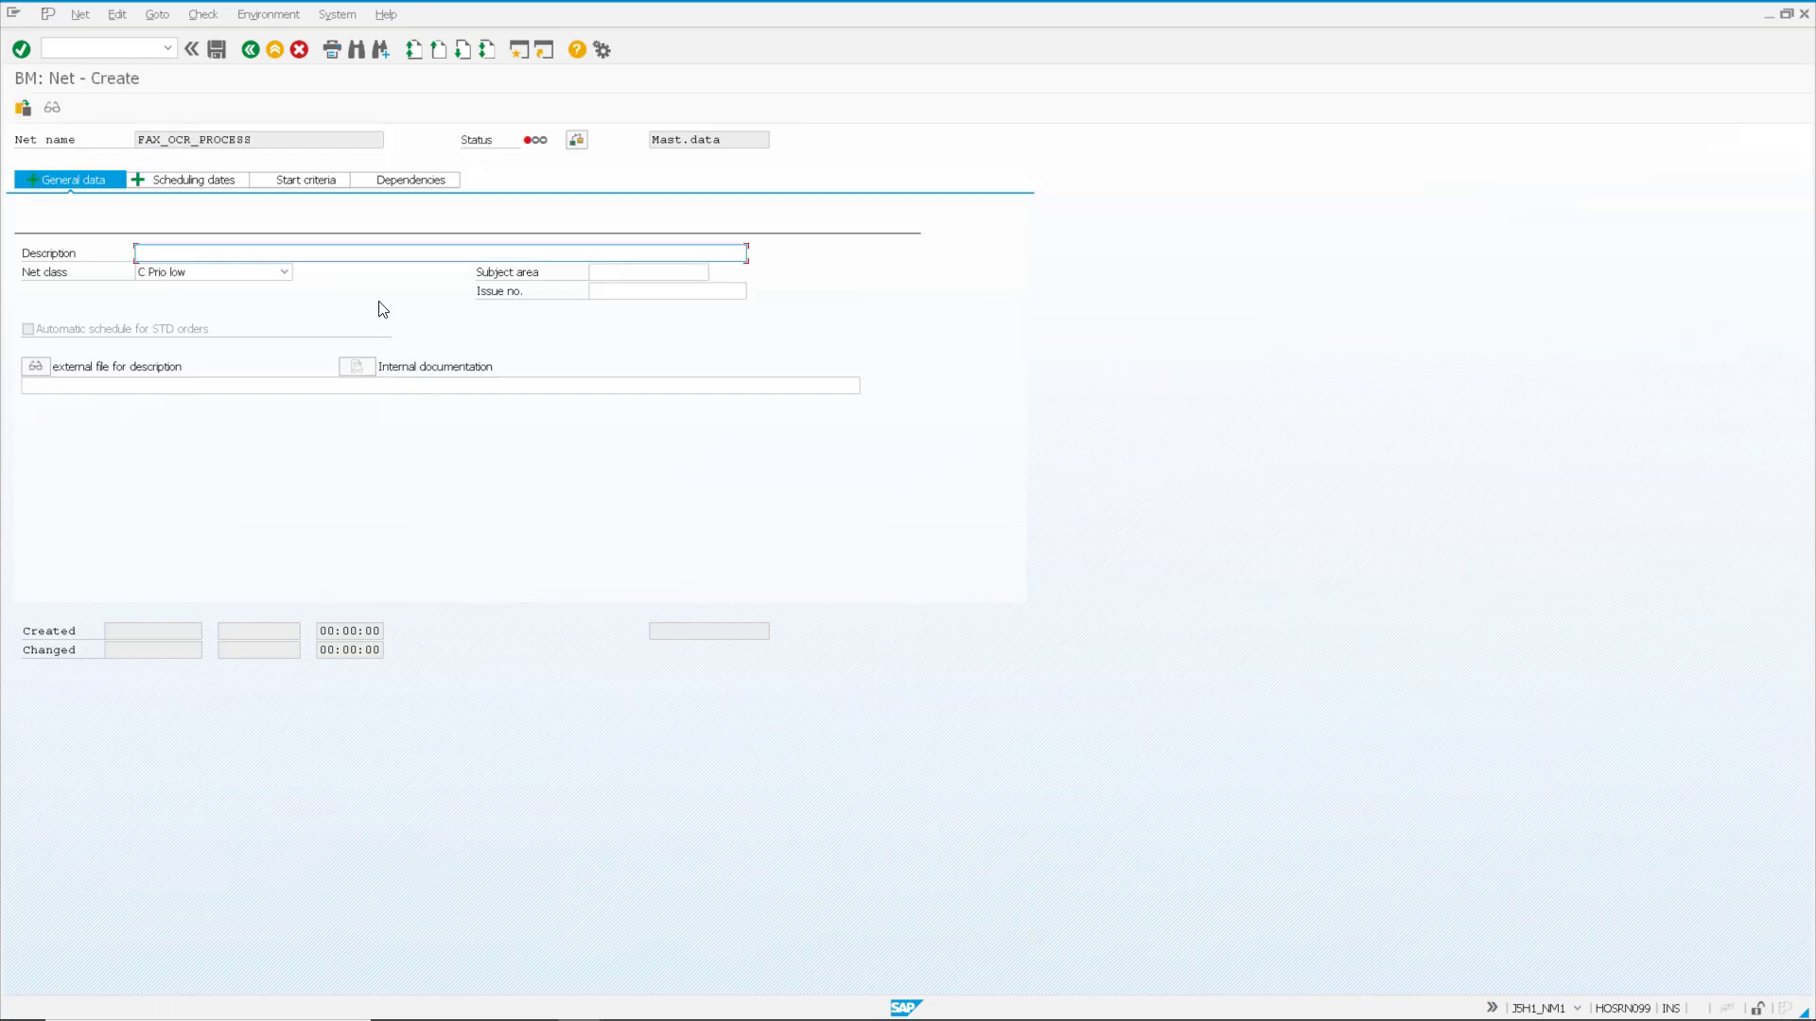
pyautogui.click(217, 51)
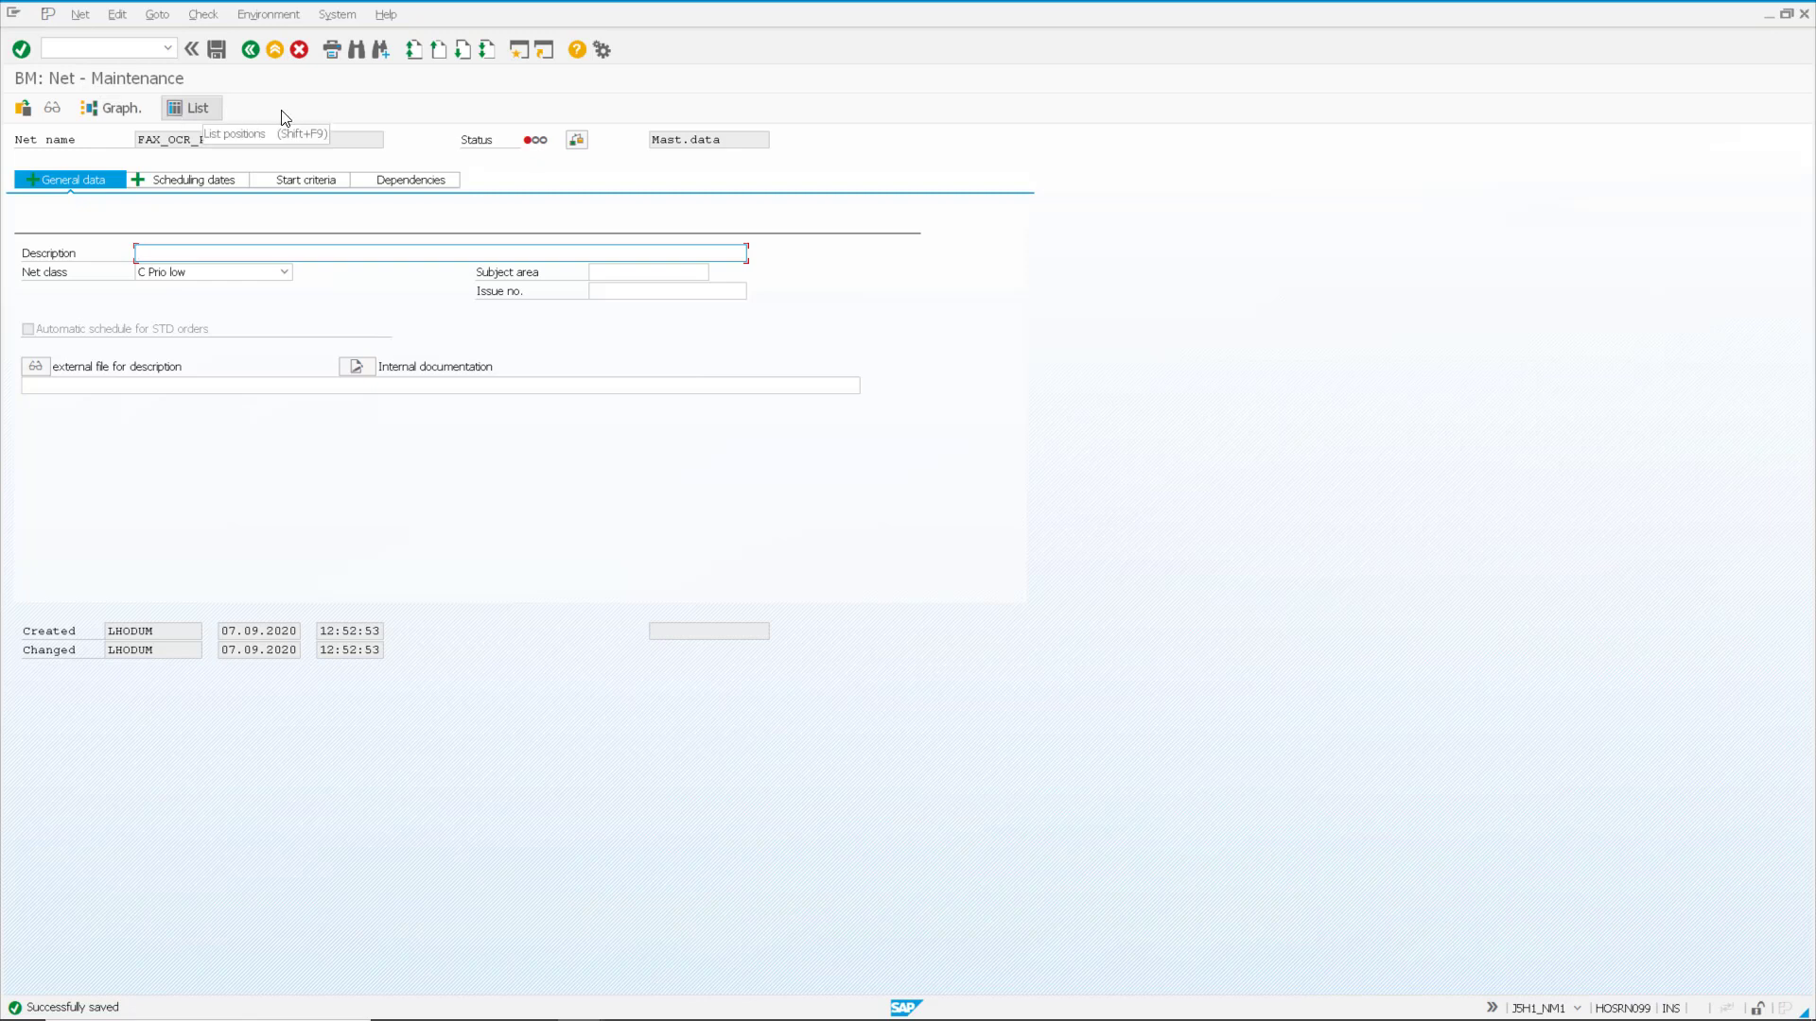
# Step: In the net's graphic, insert the jobs ZSAMPLE_FAX_CLEAN, ZSAMPLE_FAX_COLLECT and ZSAMPLE_FAX_PRINT from the job list filtered by *fax*
pyautogui.click(114, 108)
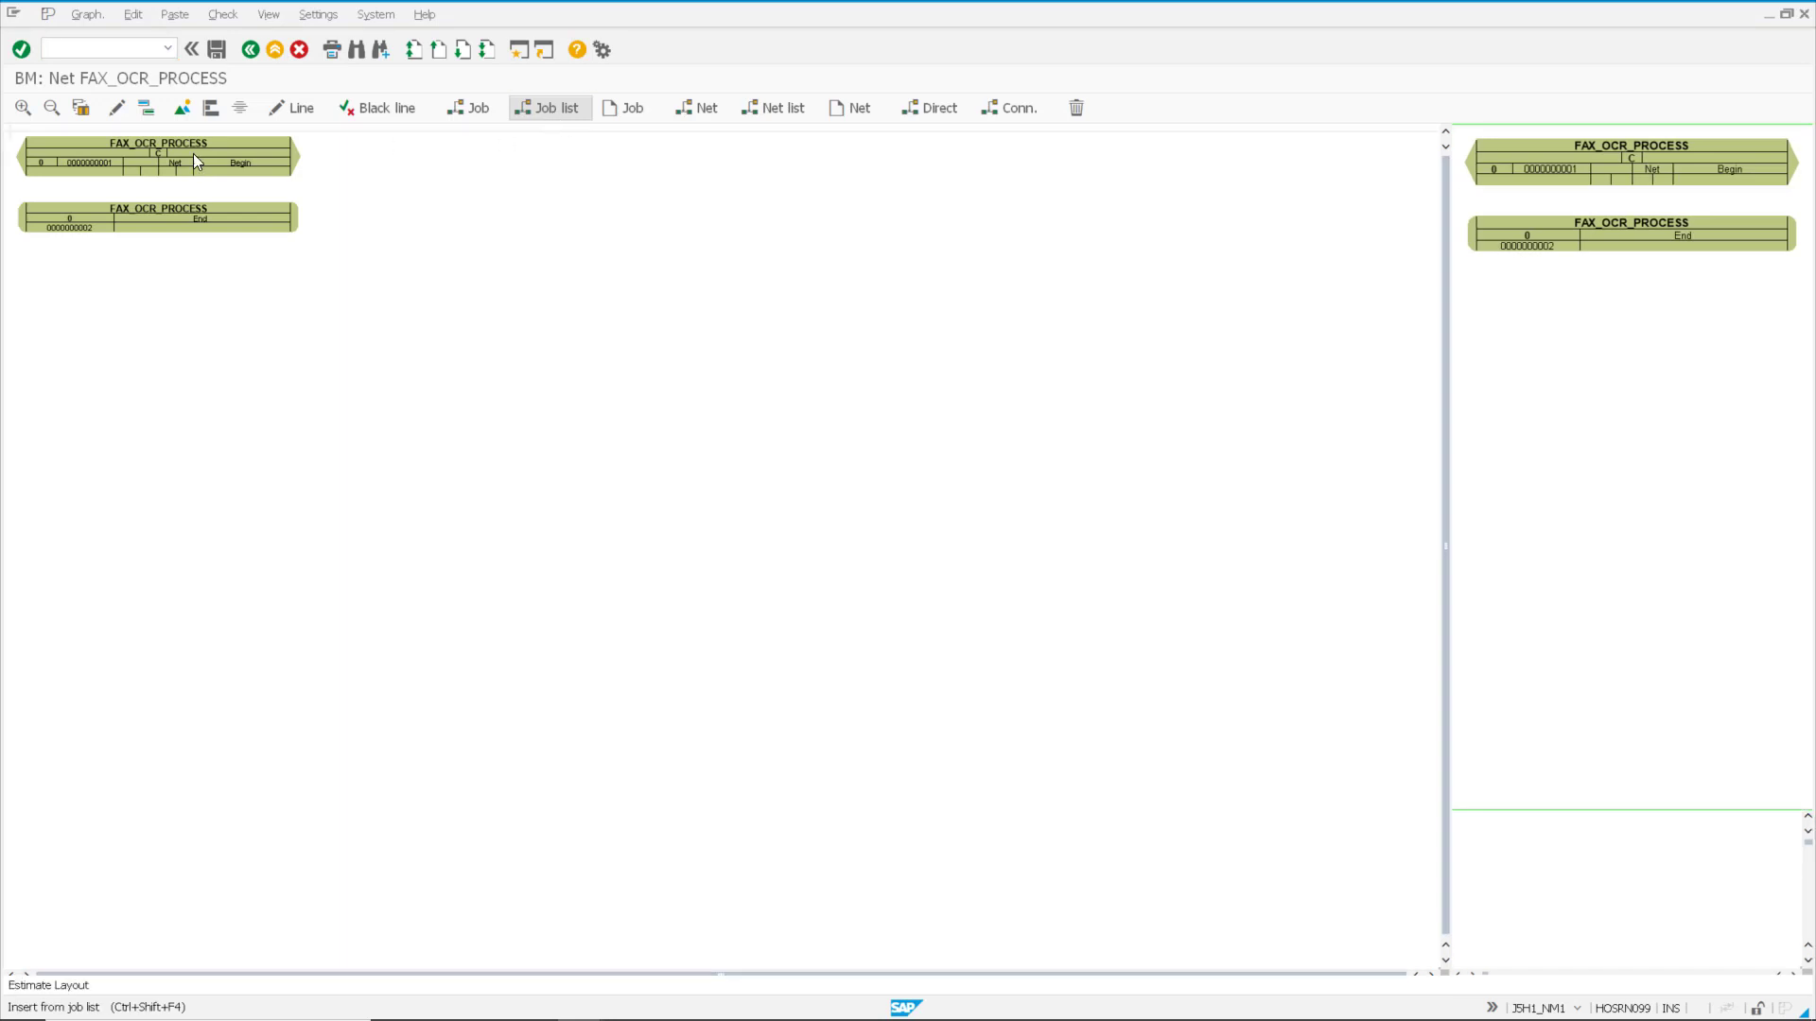
pyautogui.click(553, 109)
pyautogui.write('*fax*')
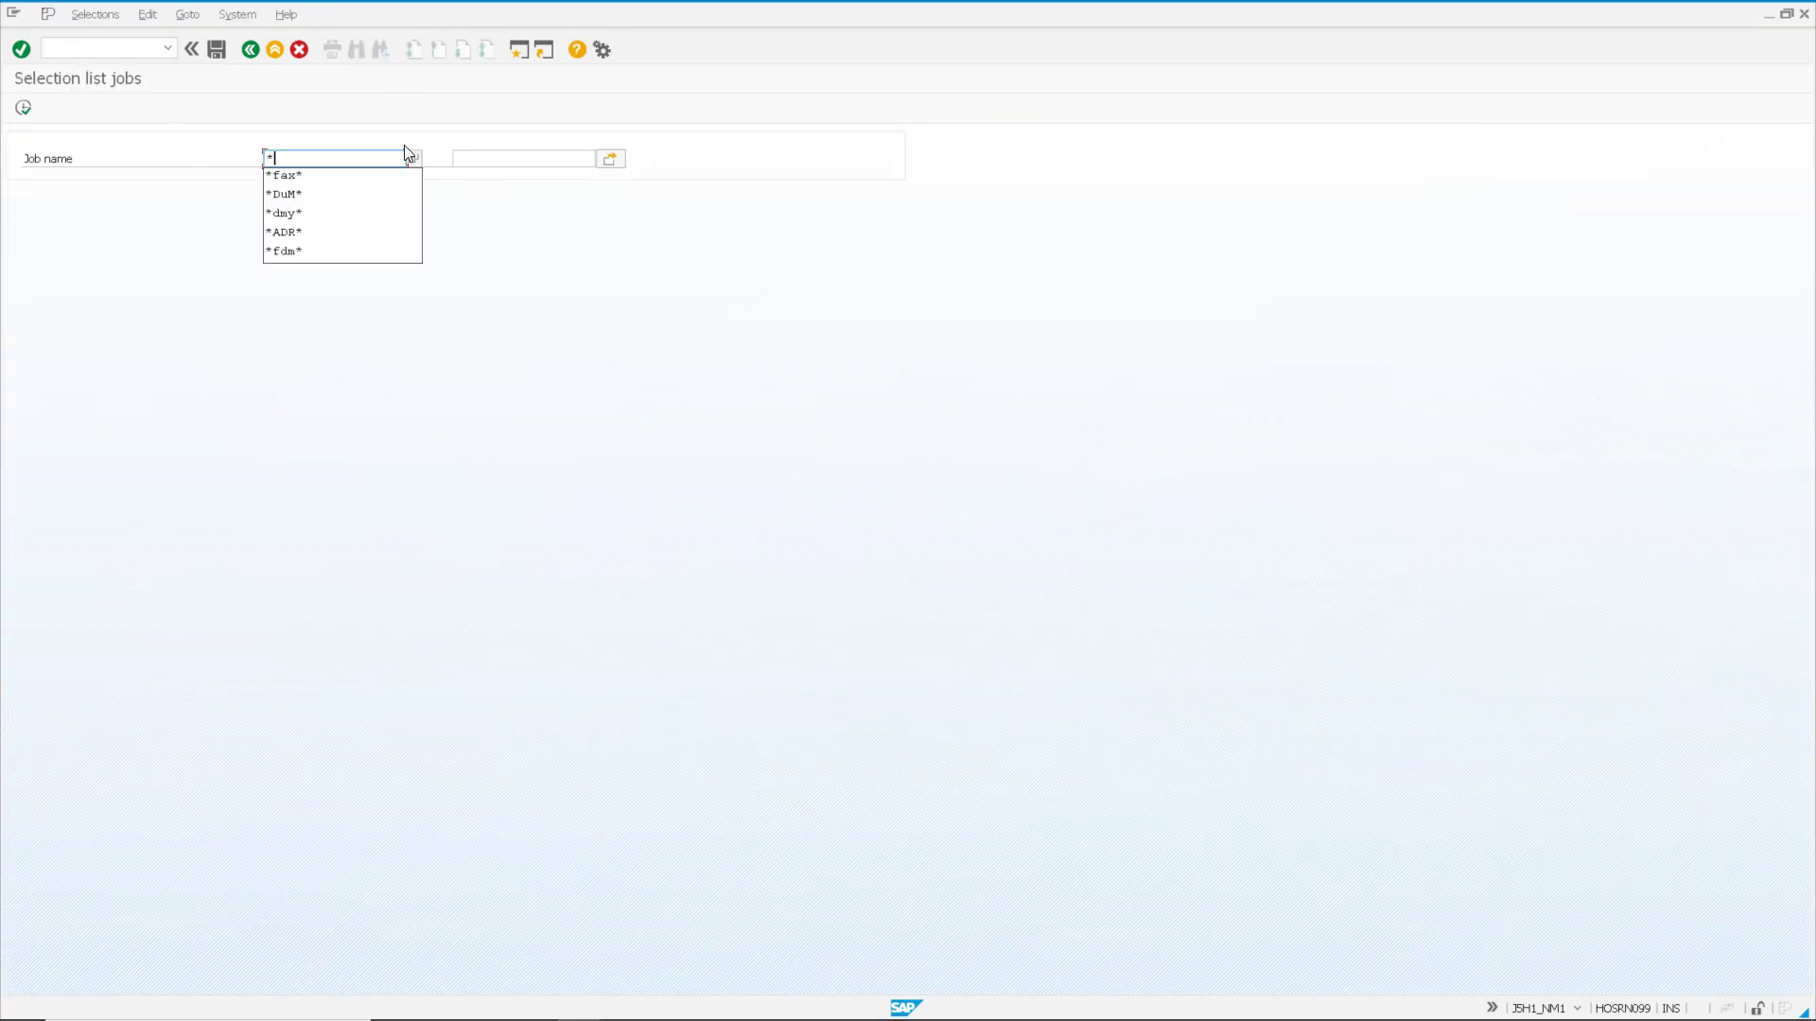
pyautogui.click(24, 109)
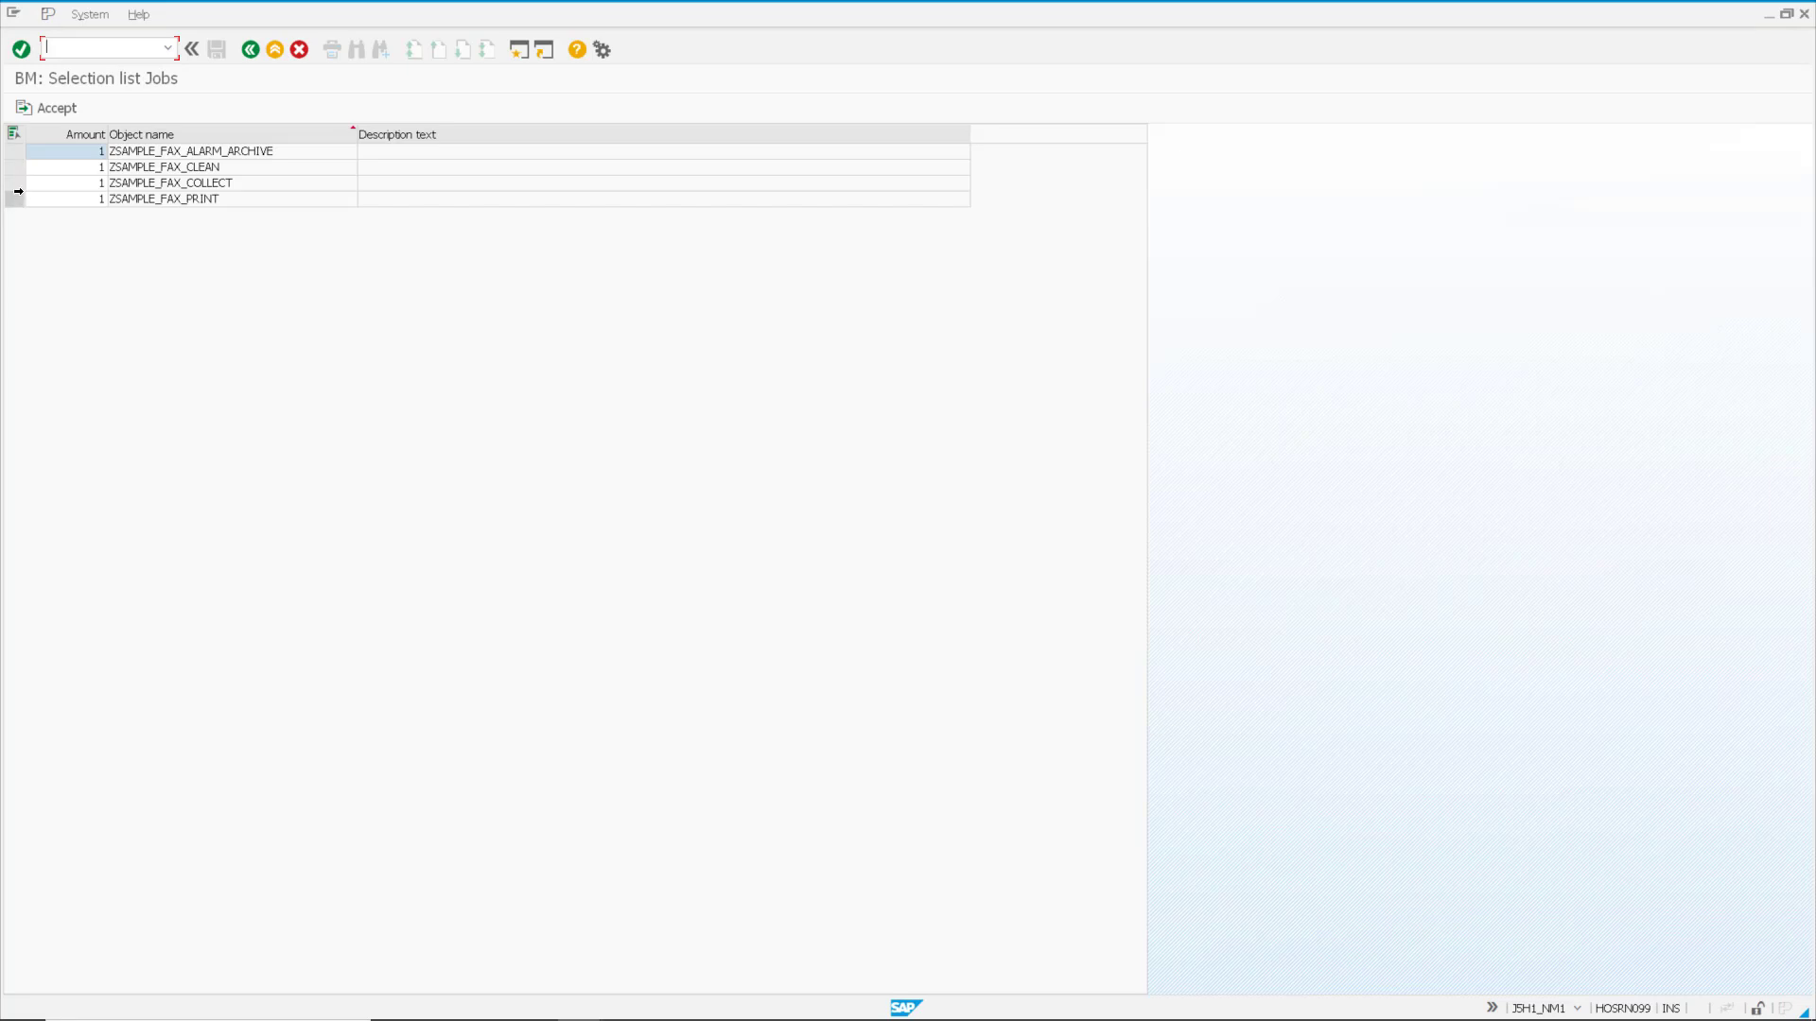
pyautogui.click(14, 182)
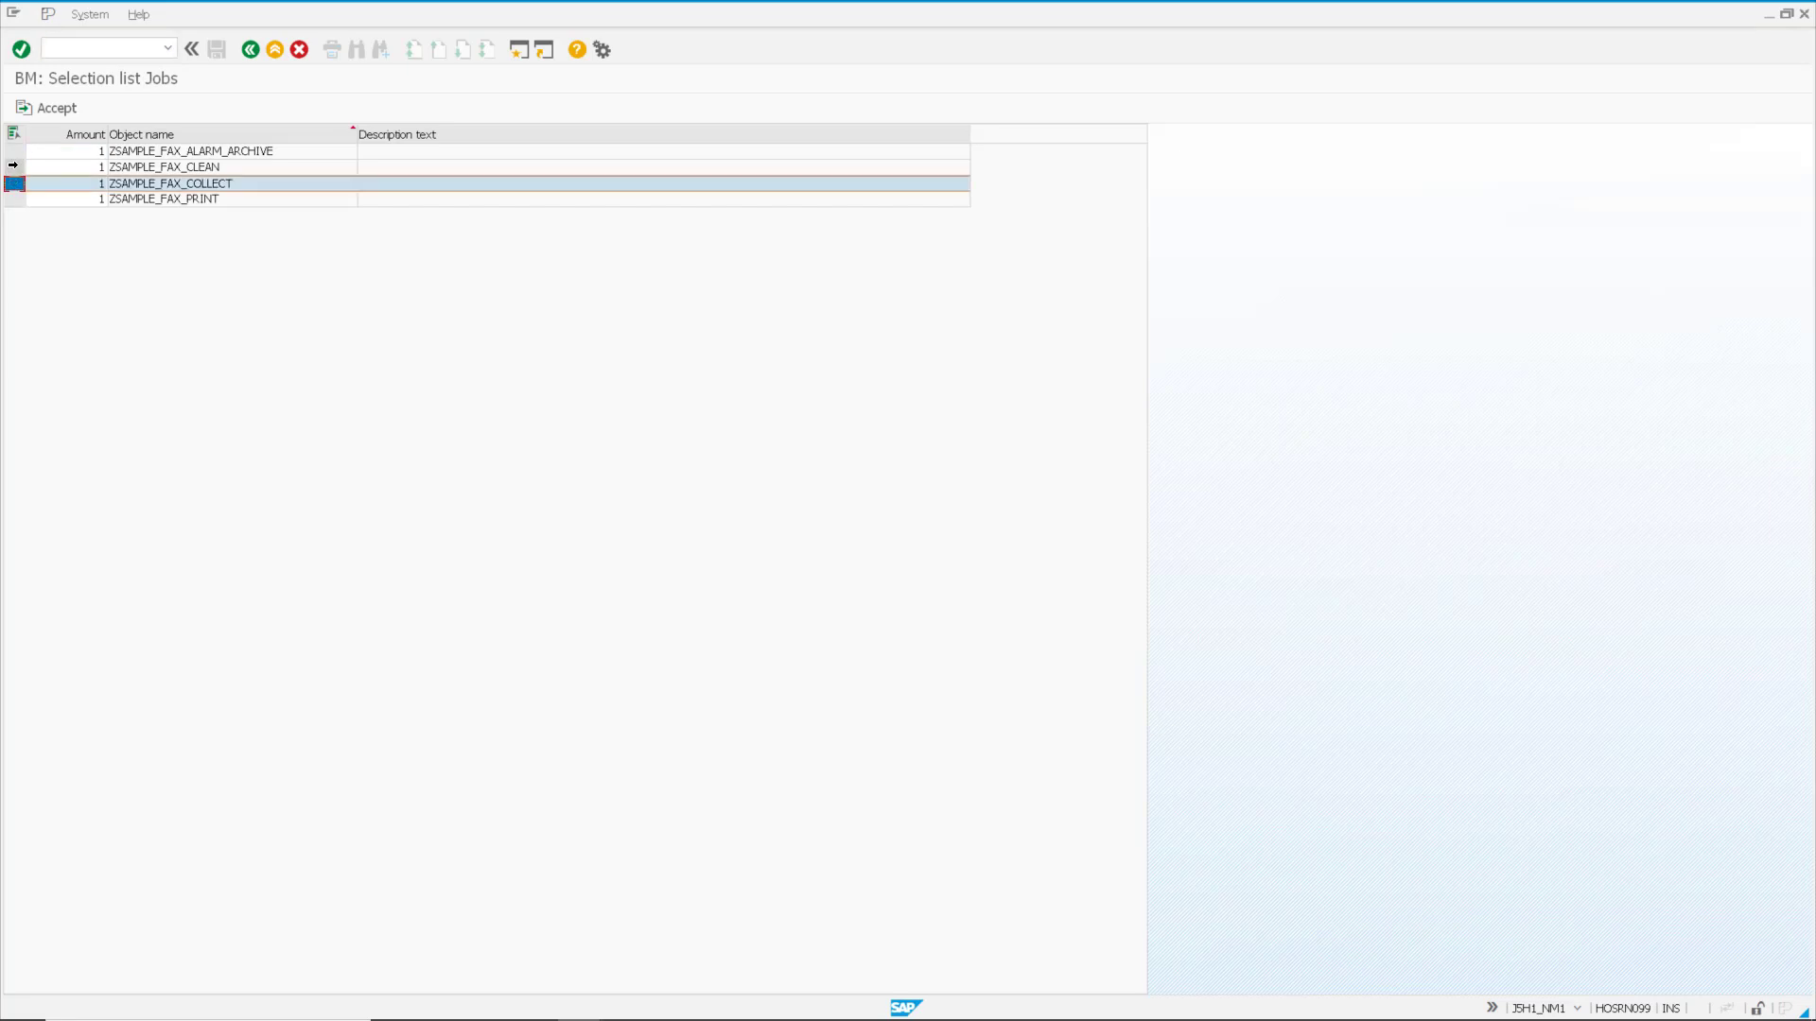
pyautogui.keyDown('ctrl'); pyautogui.click(13, 167); pyautogui.keyUp('ctrl')
pyautogui.keyDown('ctrl'); pyautogui.click(14, 199); pyautogui.keyUp('ctrl')
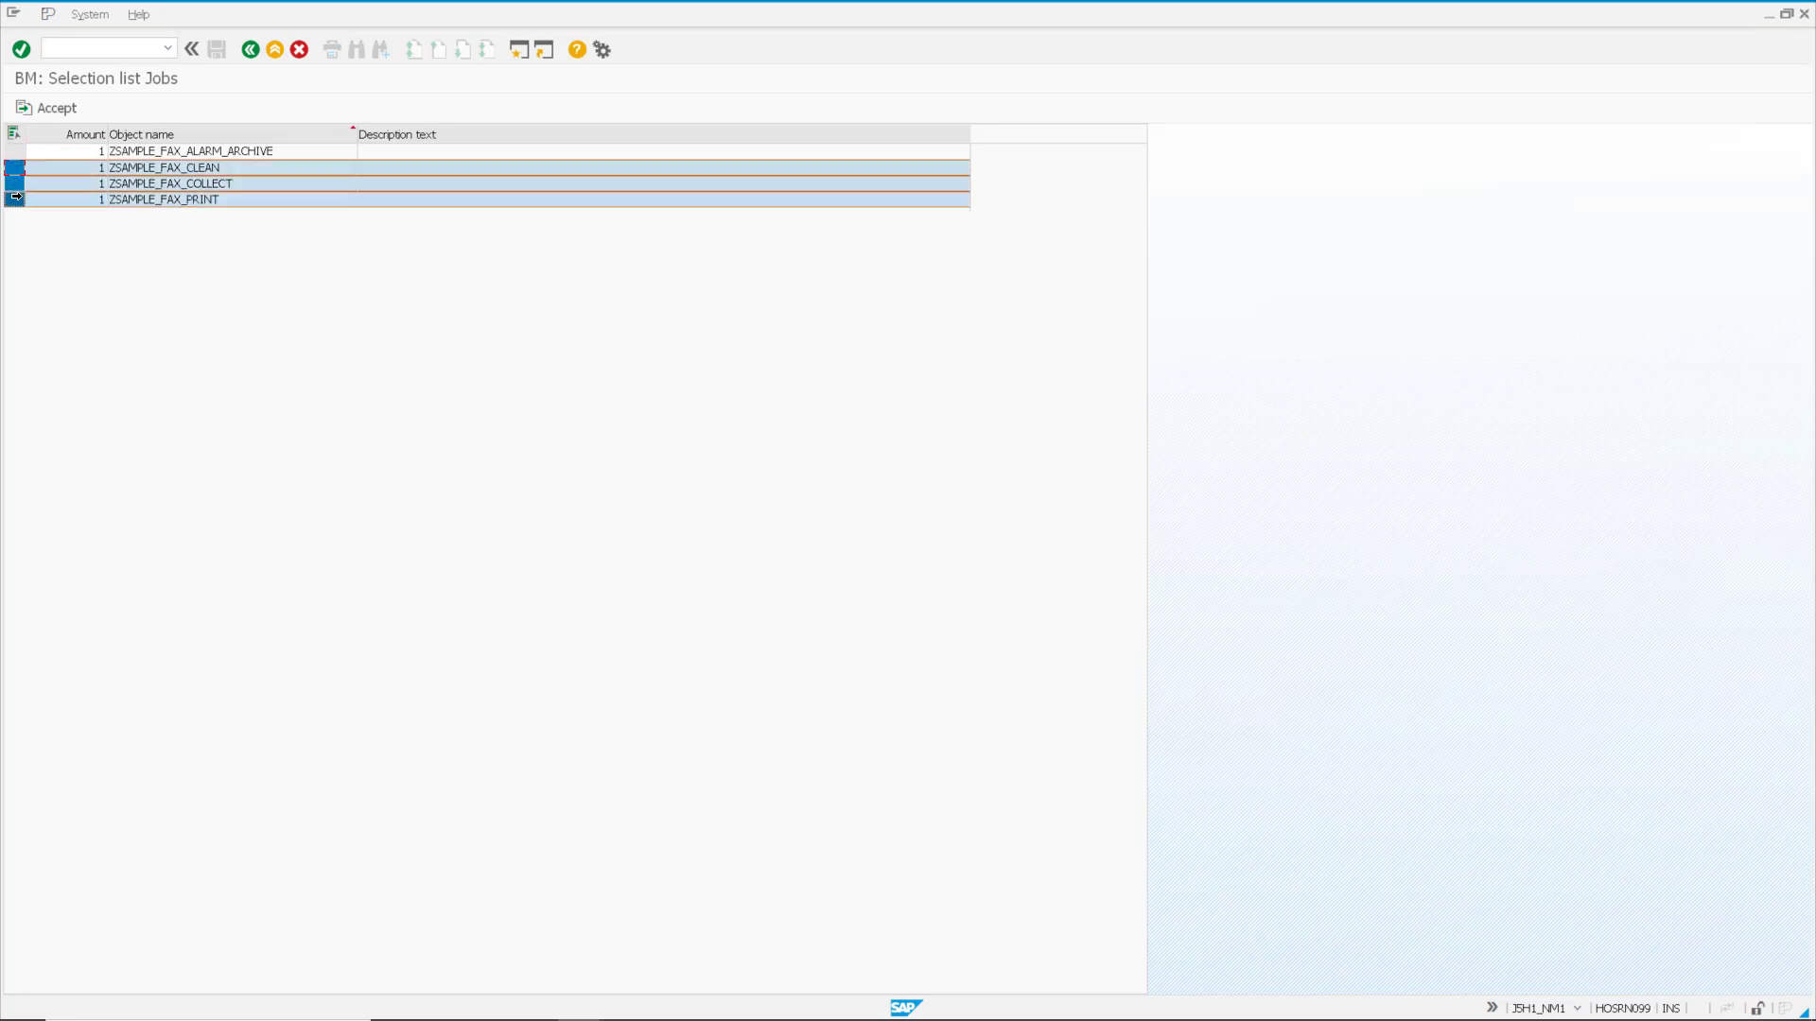
pyautogui.click(57, 109)
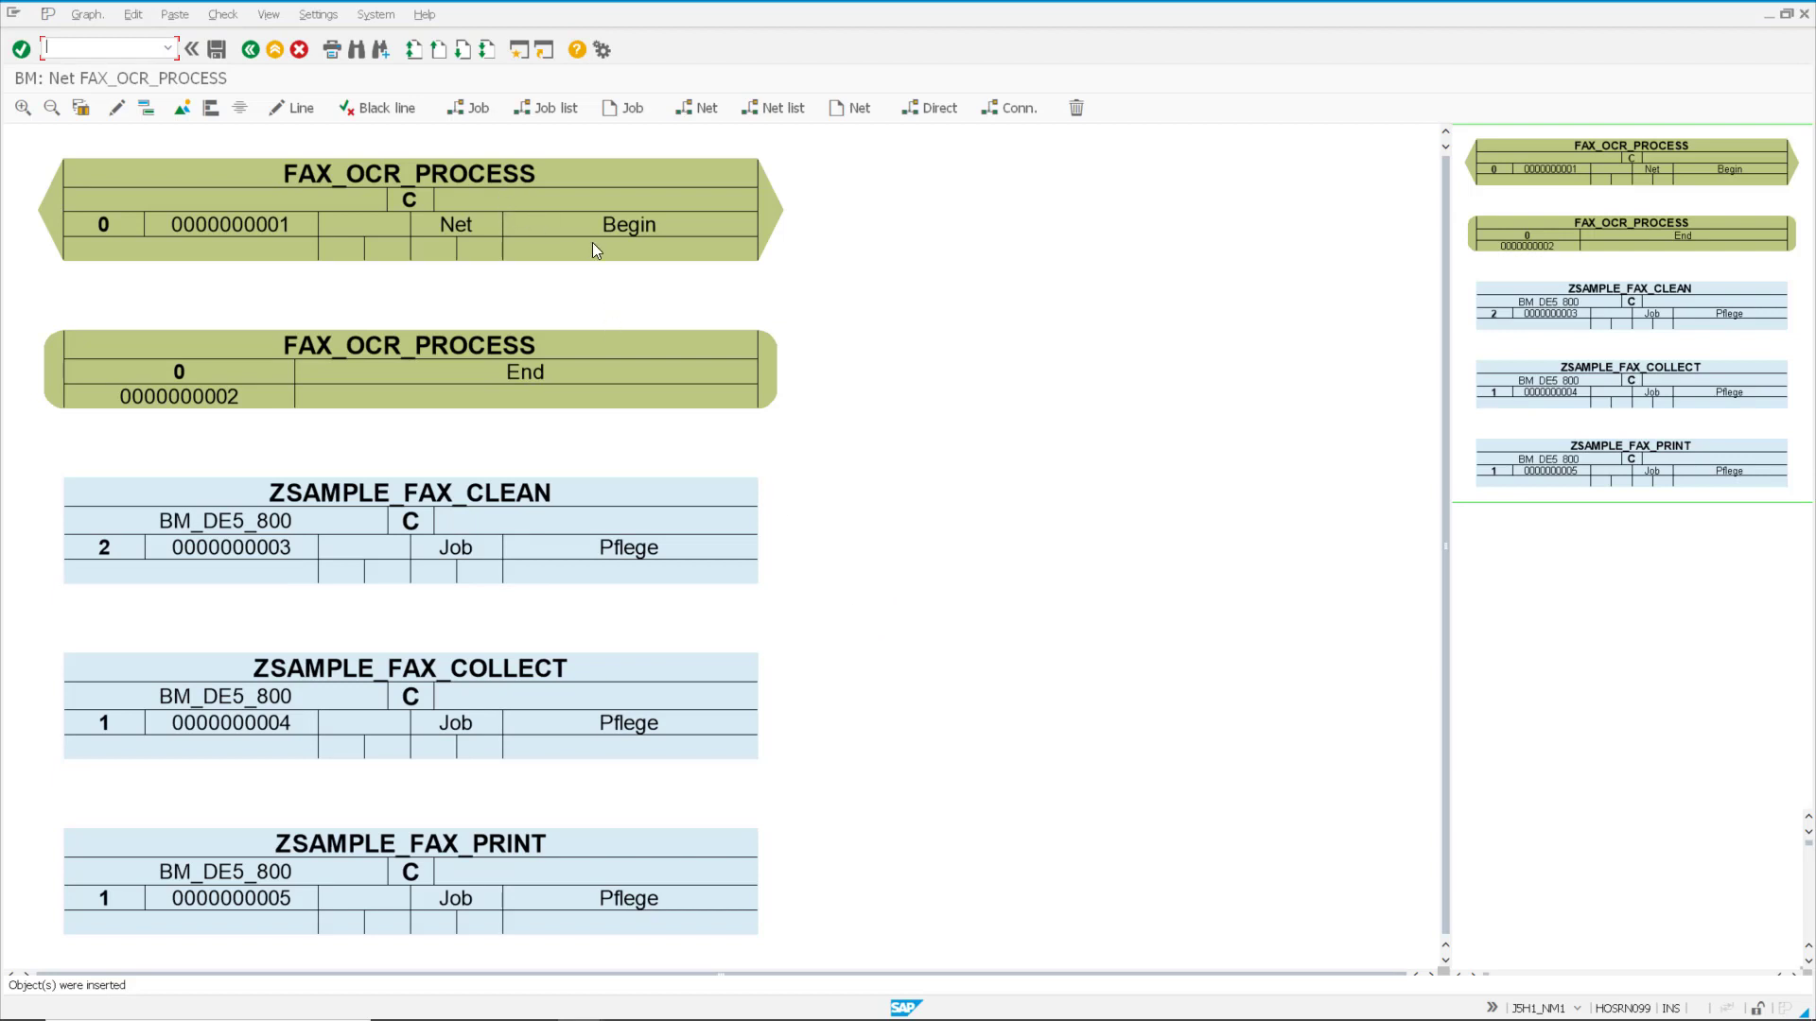
# Step: Cycle the line types back to black and connect Begin, ZSAMPLE_FAX_COLLECT, ZSAMPLE_FAX_CLEAN, ZSAMPLE_FAX_PRINT and End in that order
pyautogui.click(293, 110)
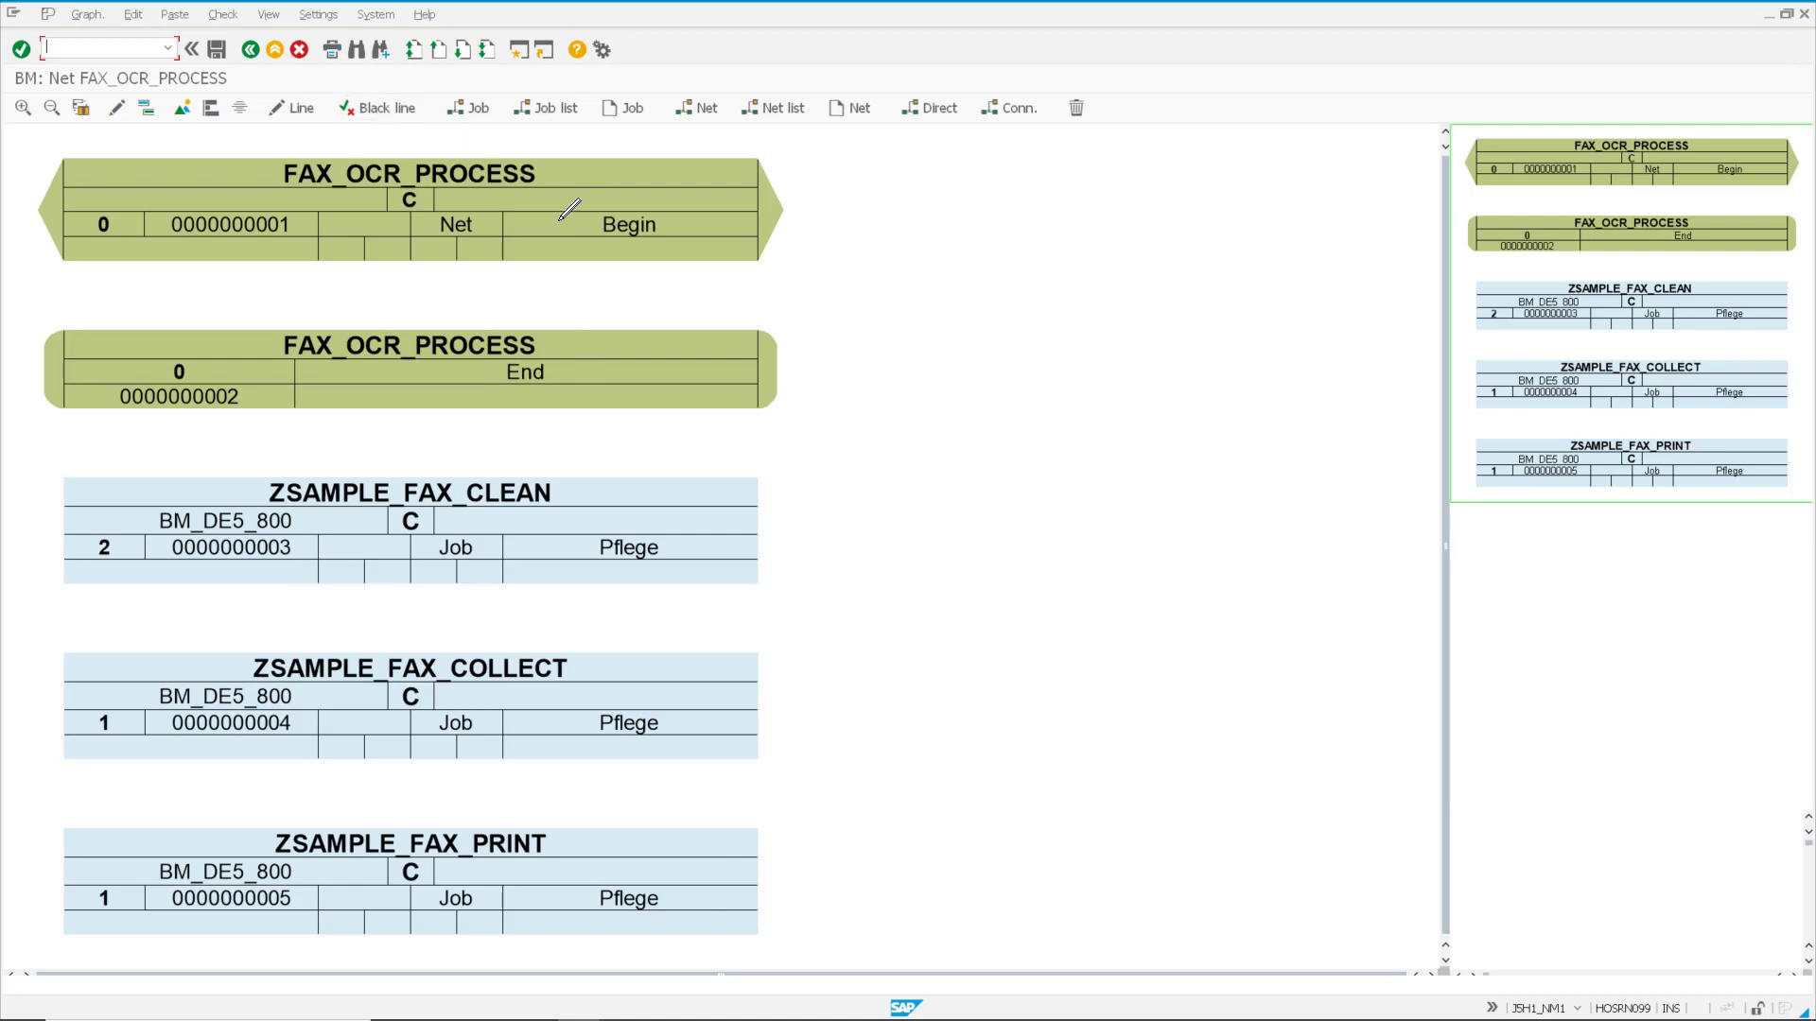
pyautogui.click(373, 108)
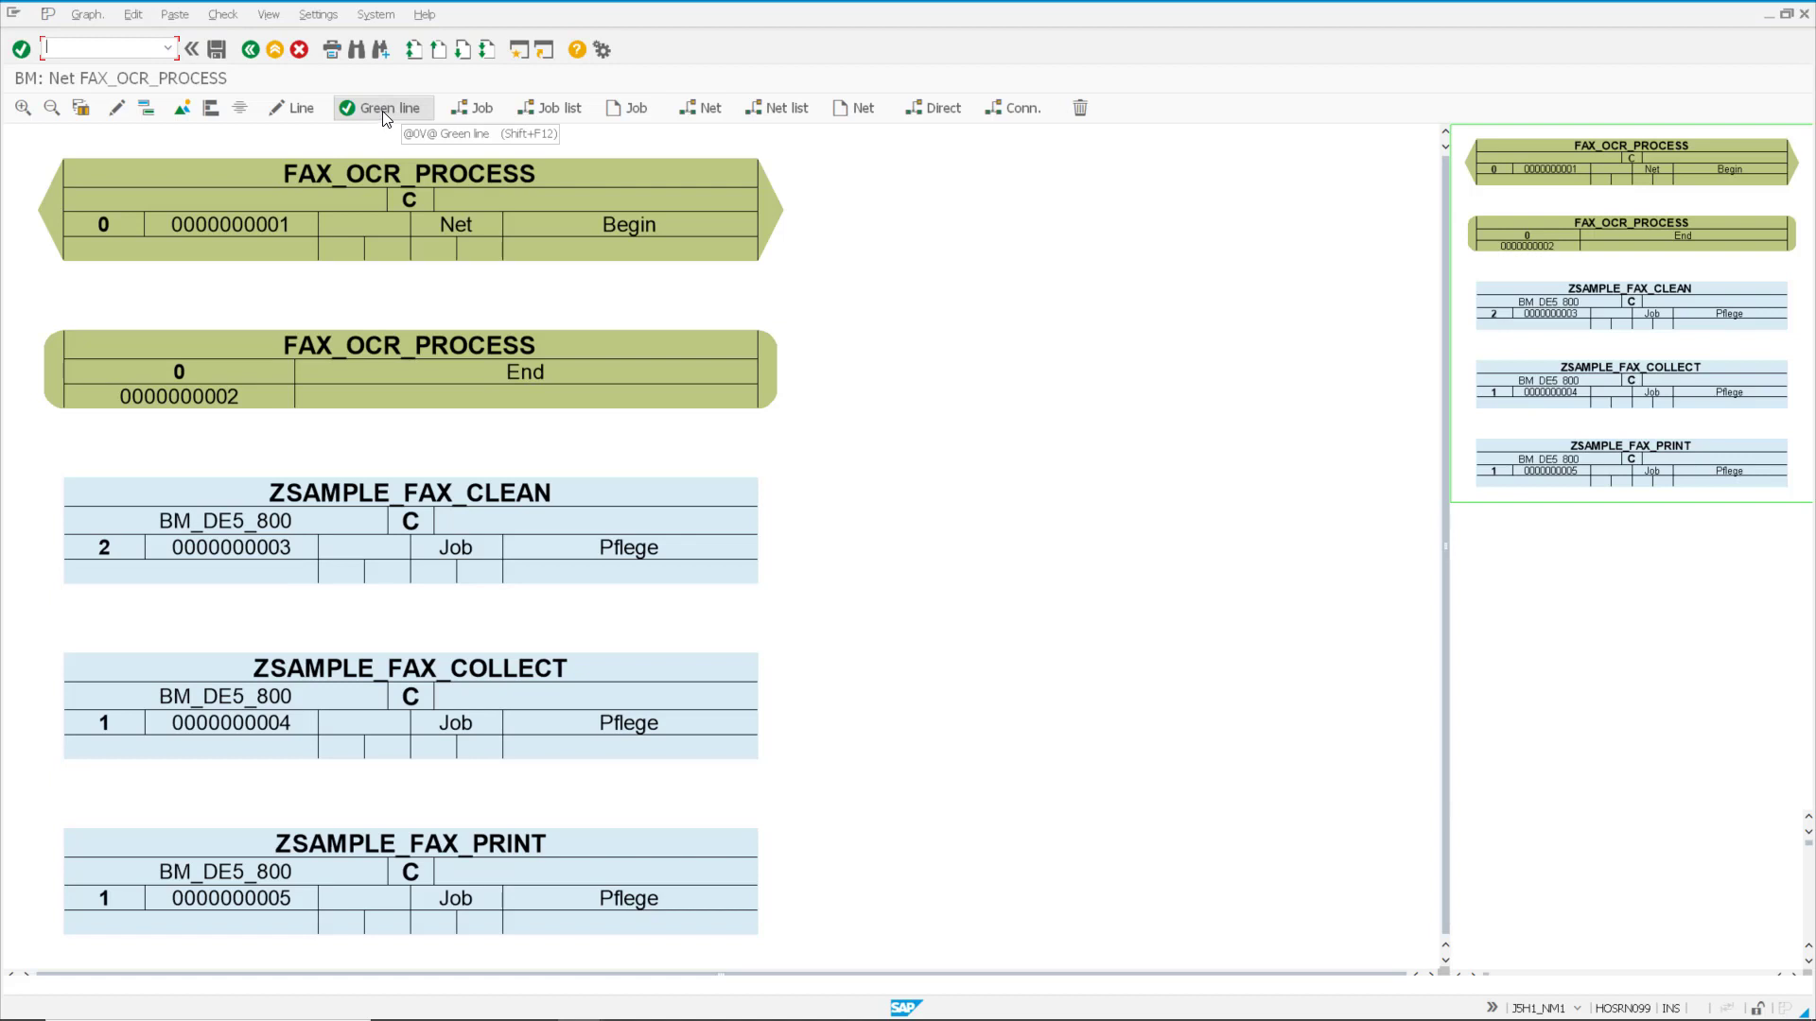
pyautogui.click(383, 111)
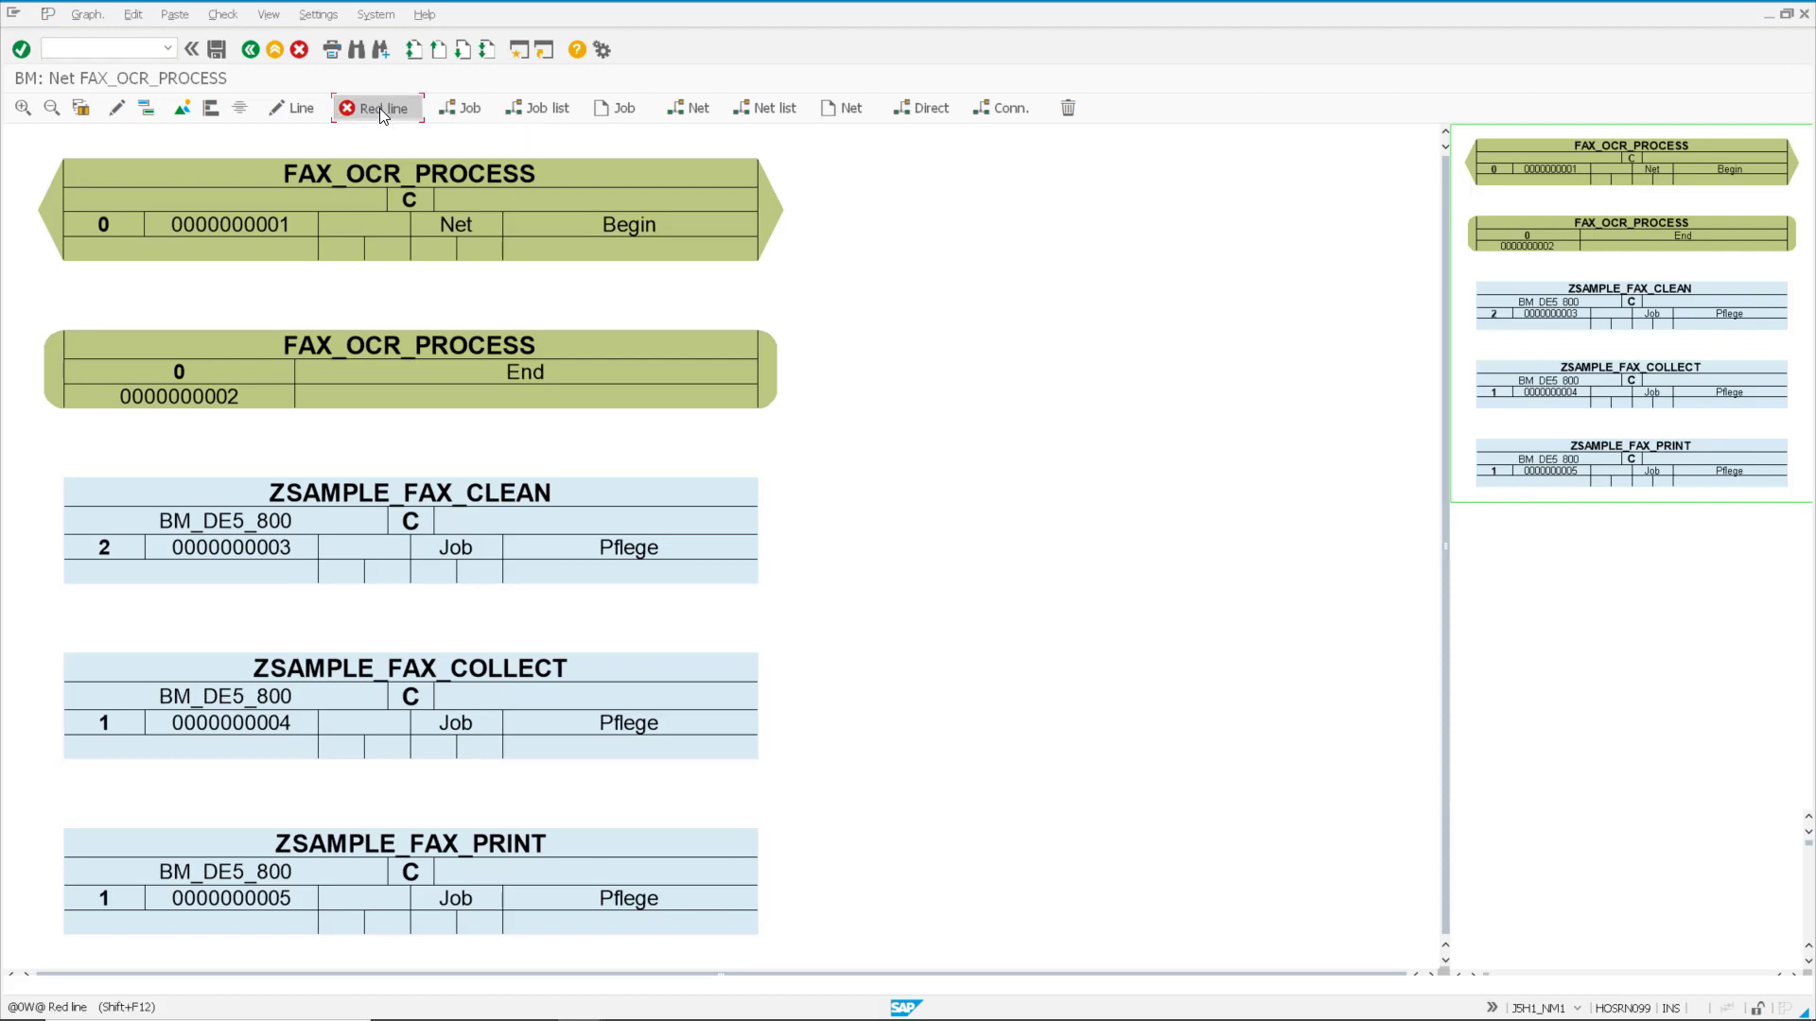
pyautogui.click(381, 111)
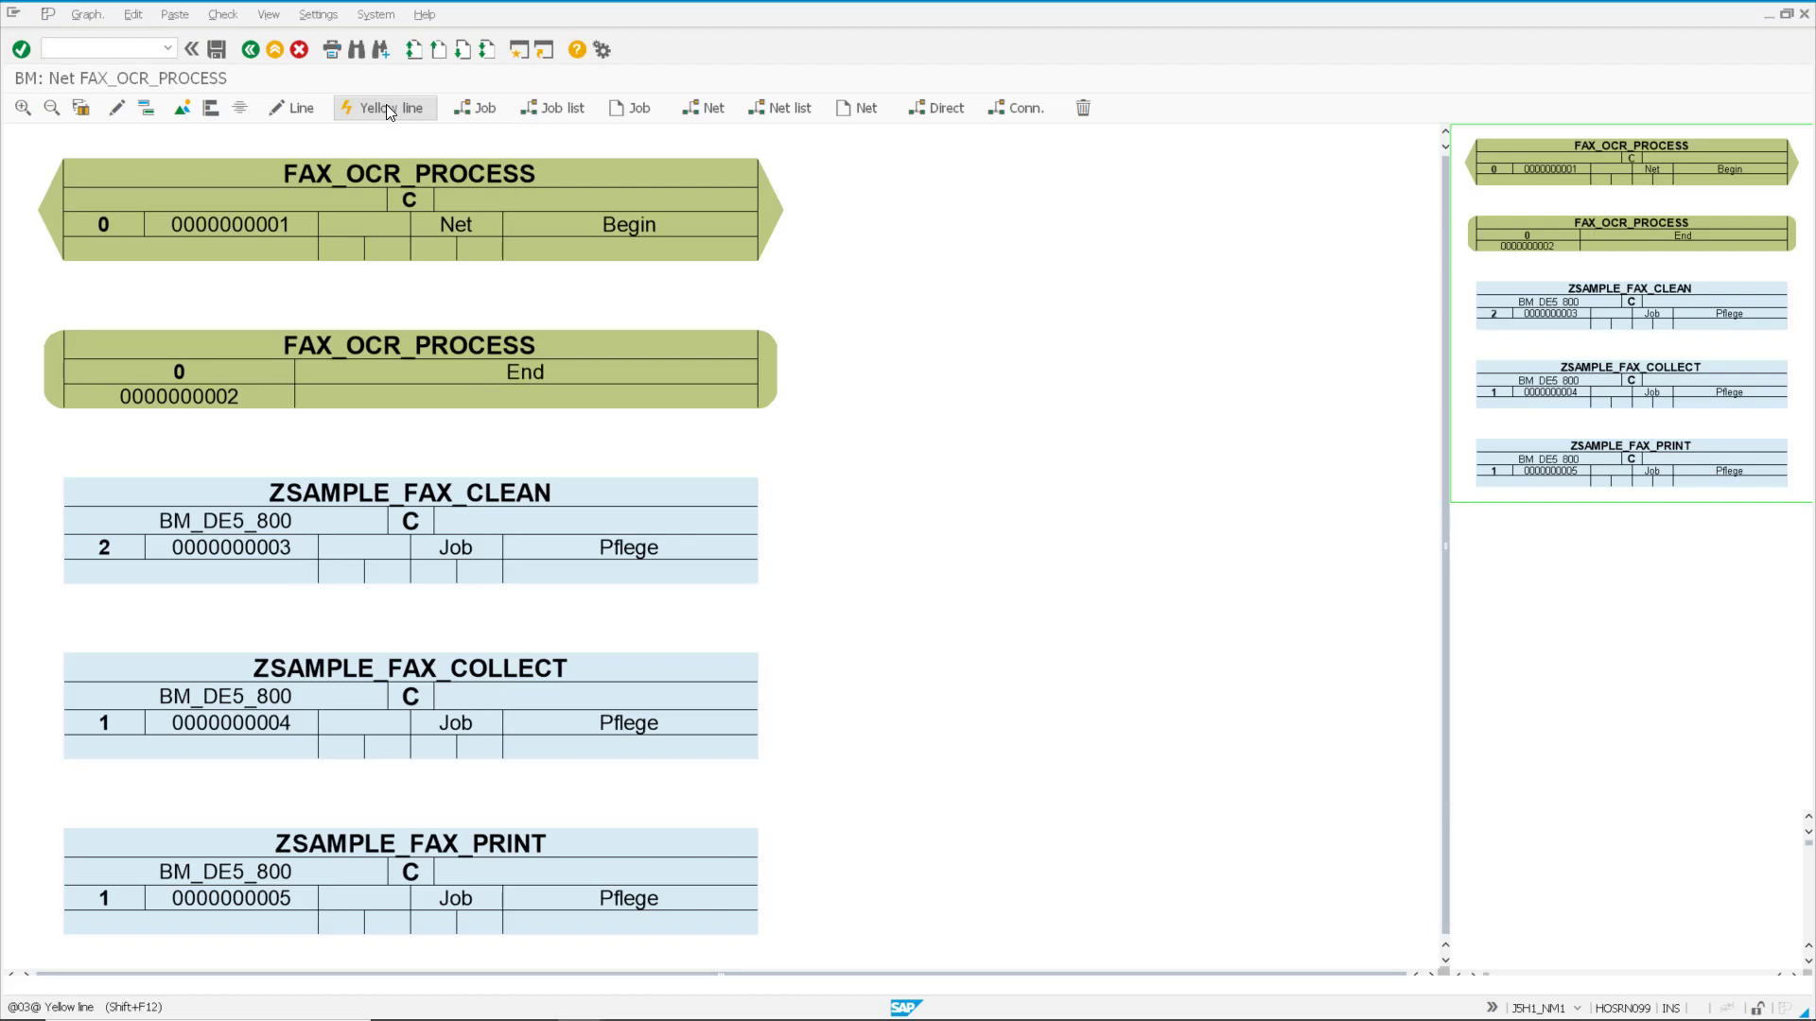
pyautogui.click(387, 111)
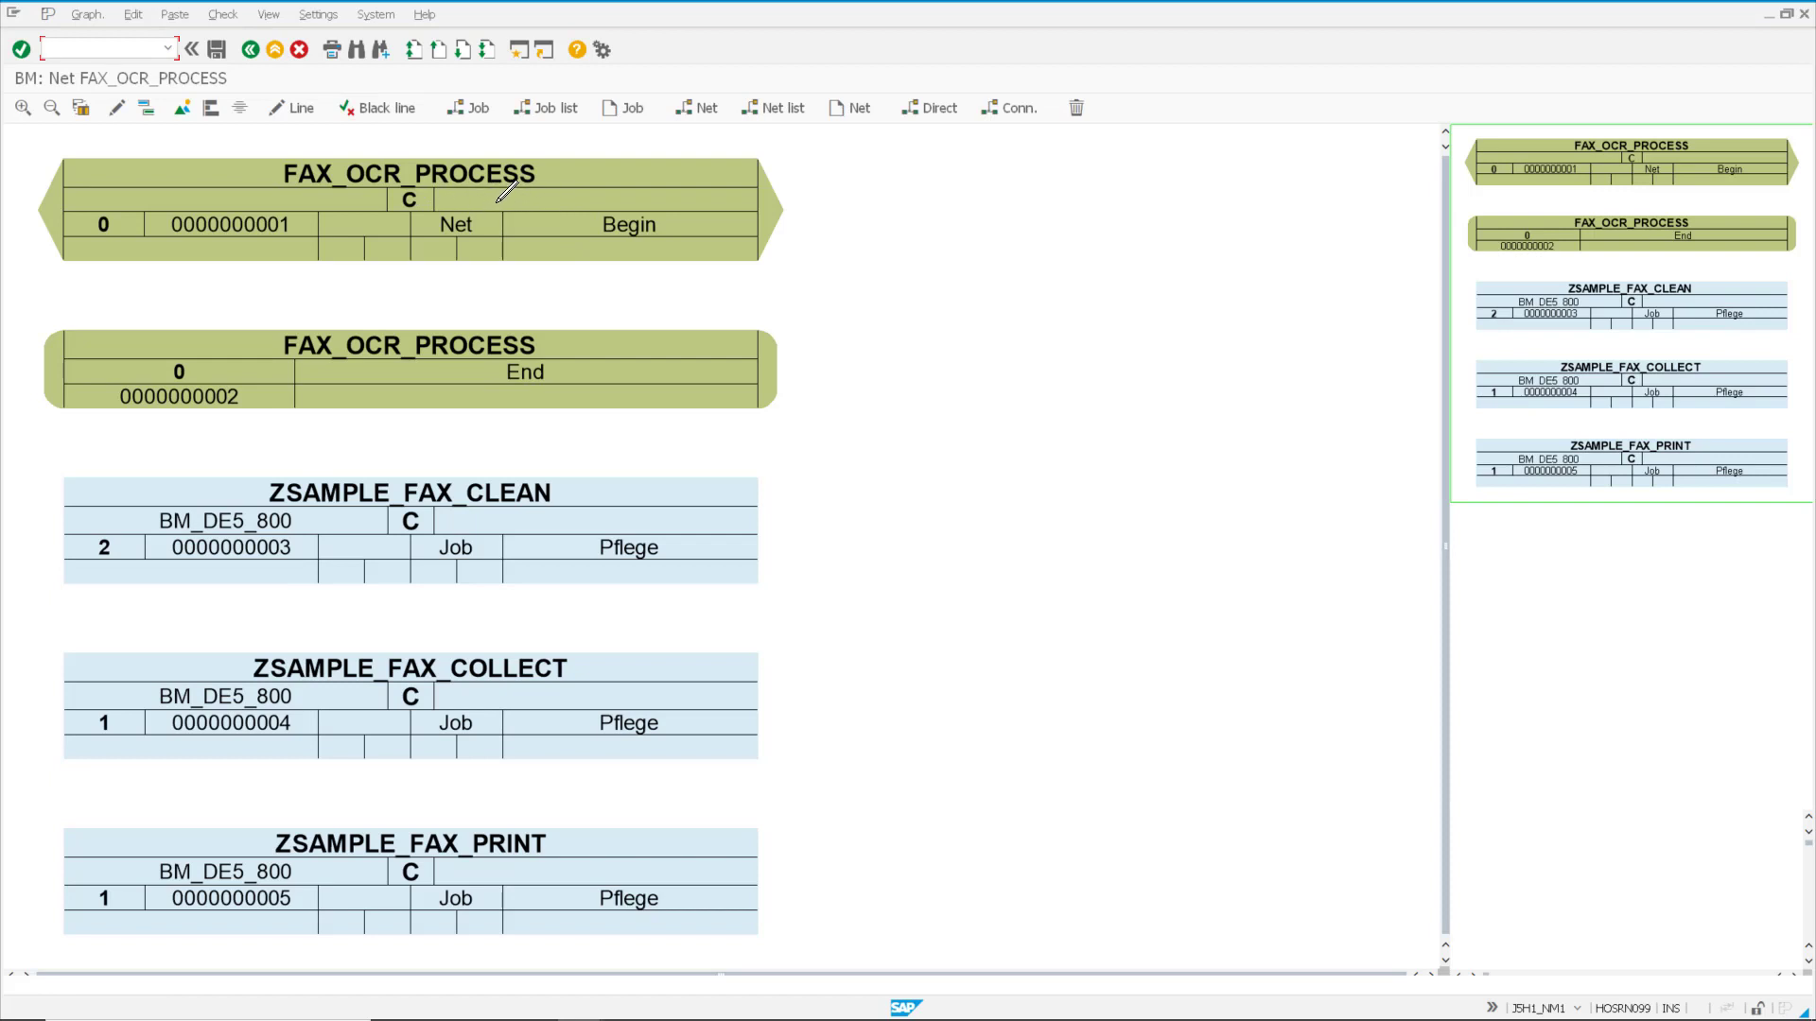
pyautogui.moveTo(495, 200); pyautogui.dragTo(469, 294)
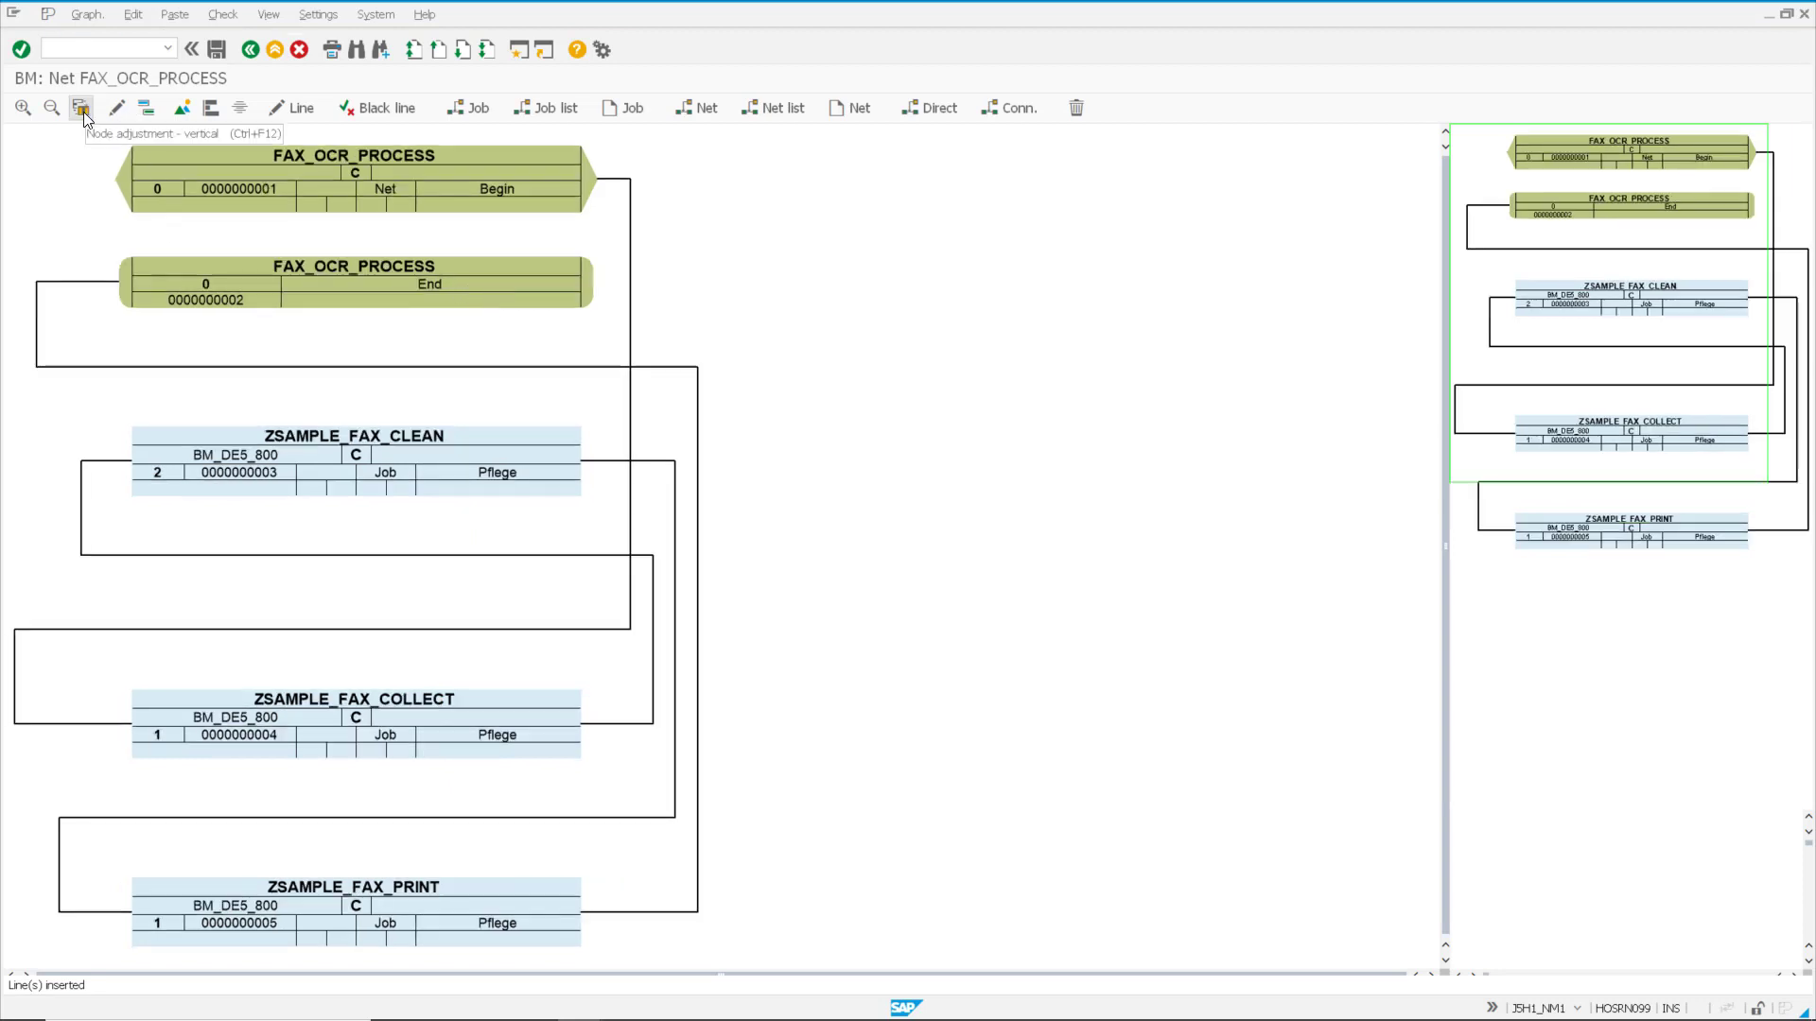
# Step: Try the vertical and horizontal node arrangements, keep the vertical one and save the graphic
pyautogui.click(82, 108)
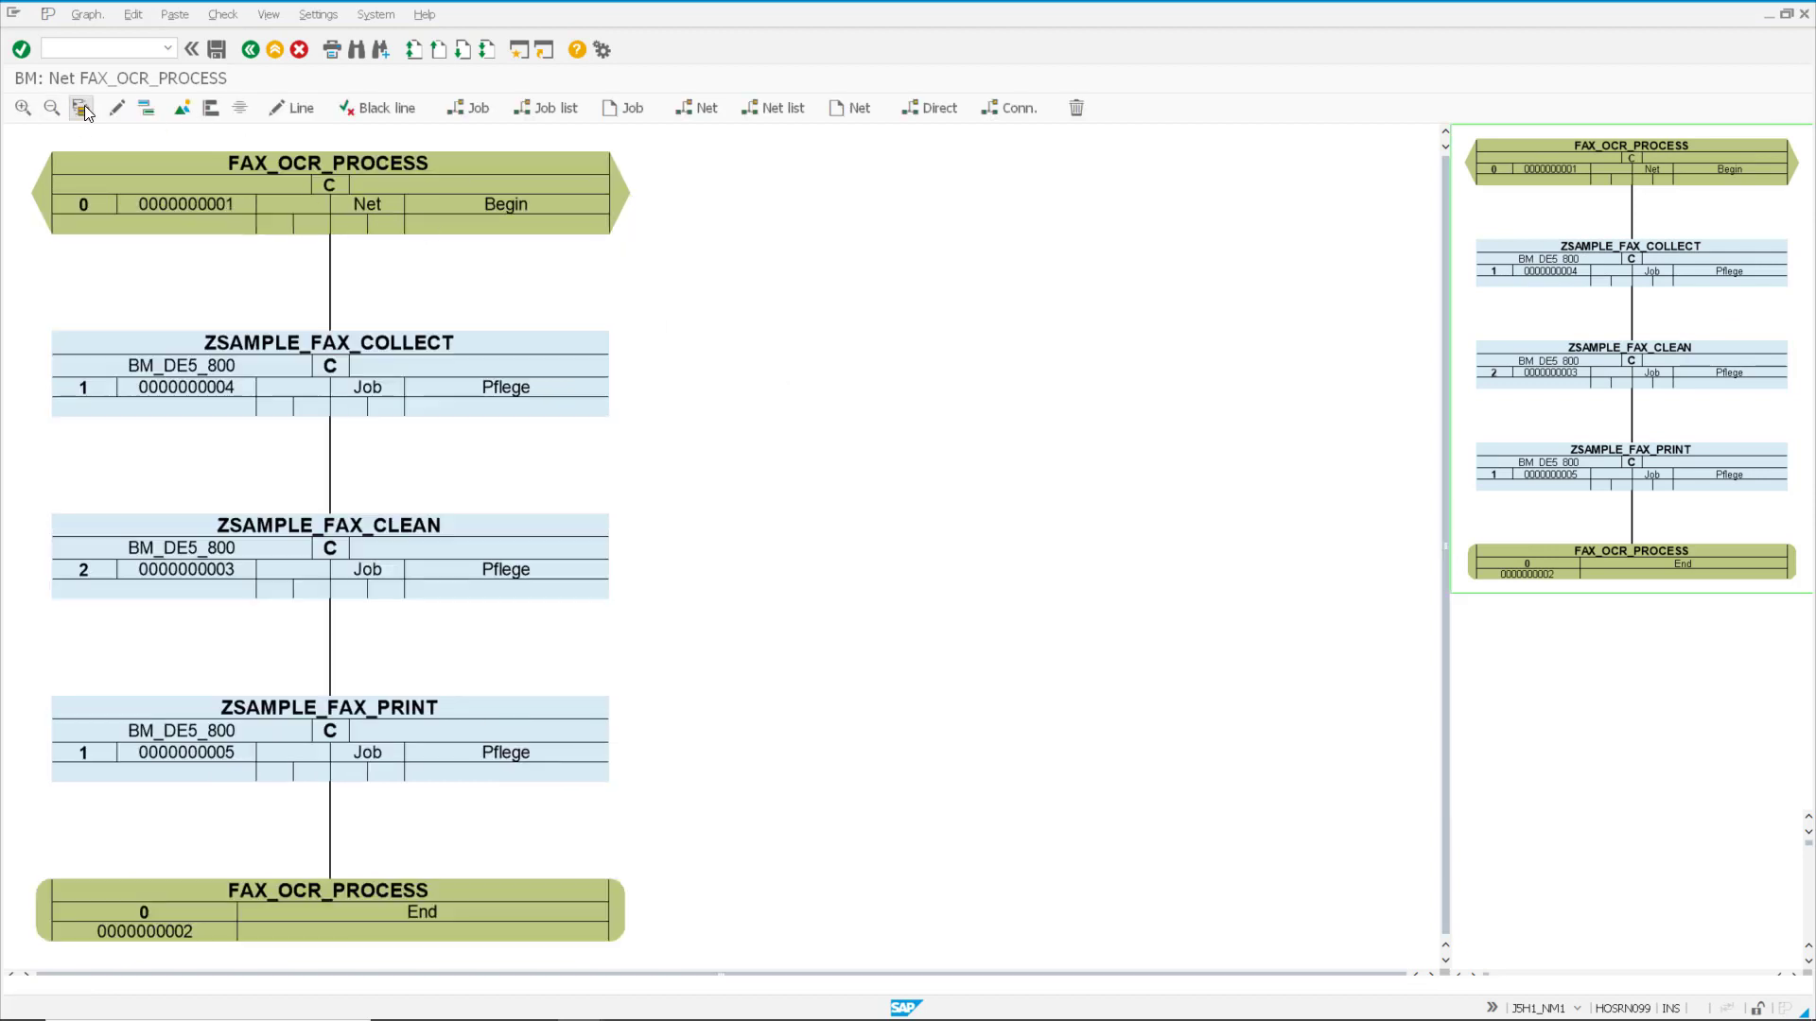
pyautogui.click(81, 109)
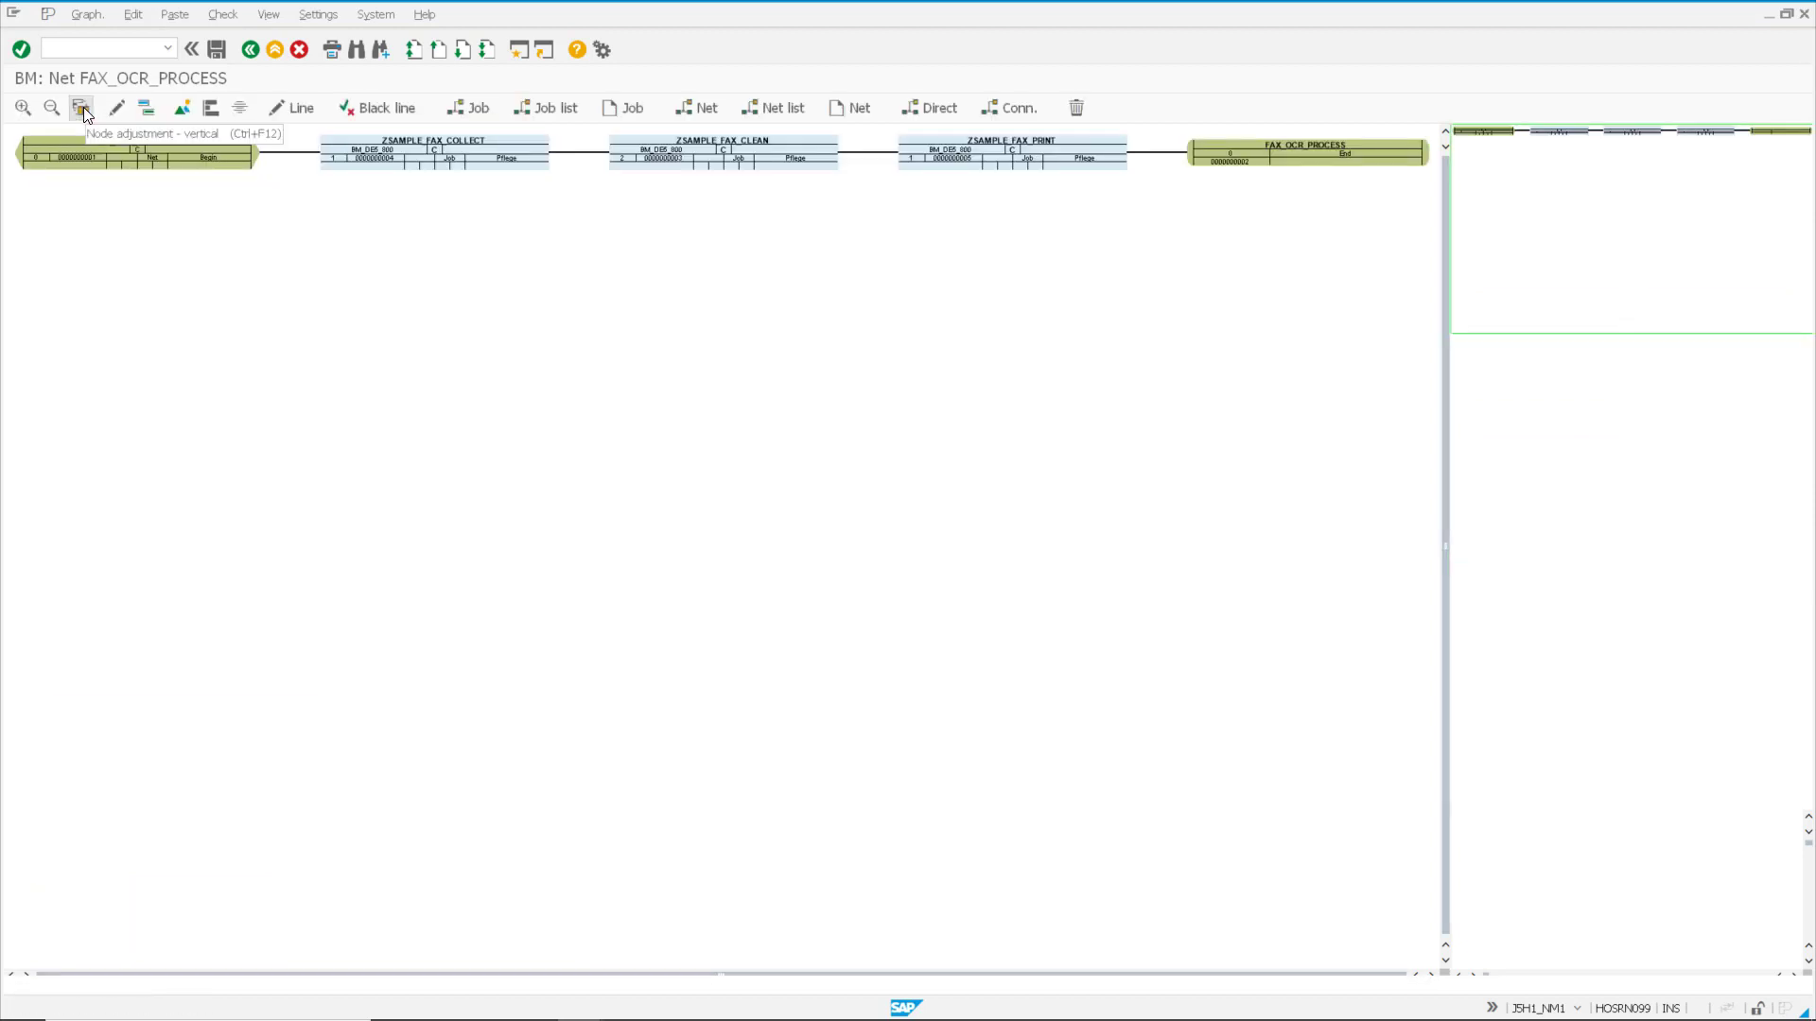
pyautogui.click(82, 110)
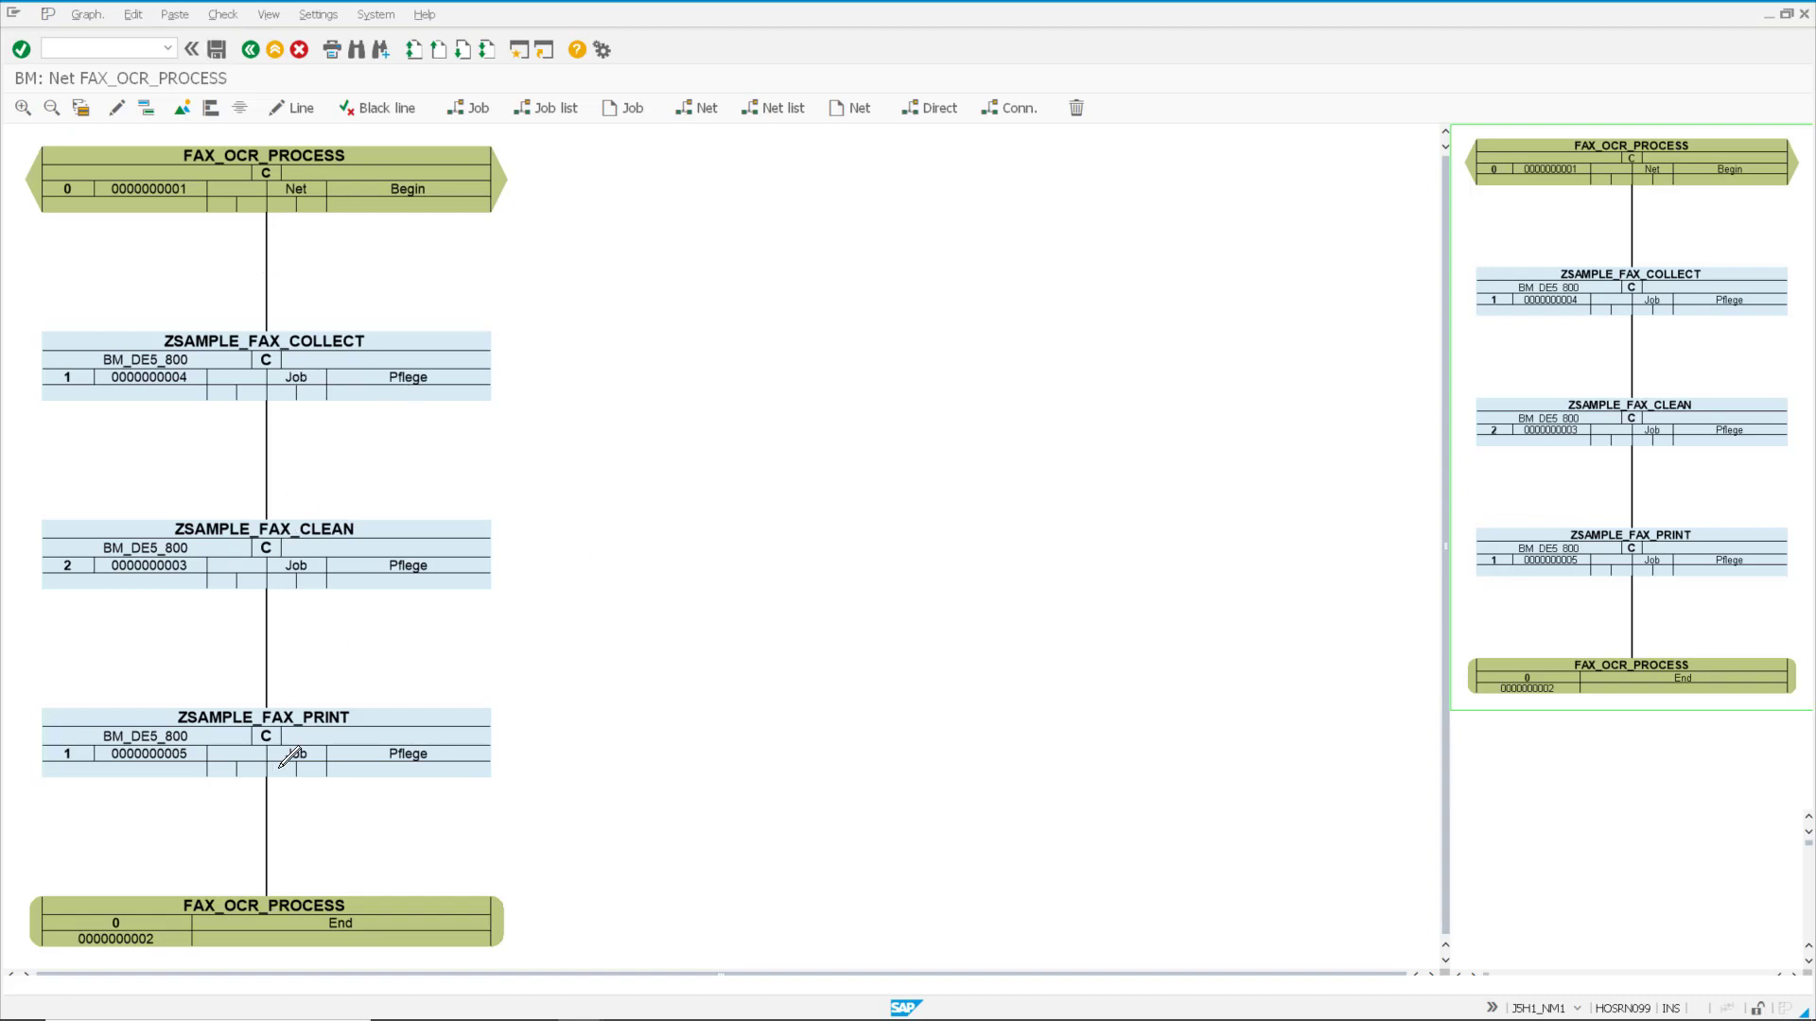
pyautogui.click(216, 49)
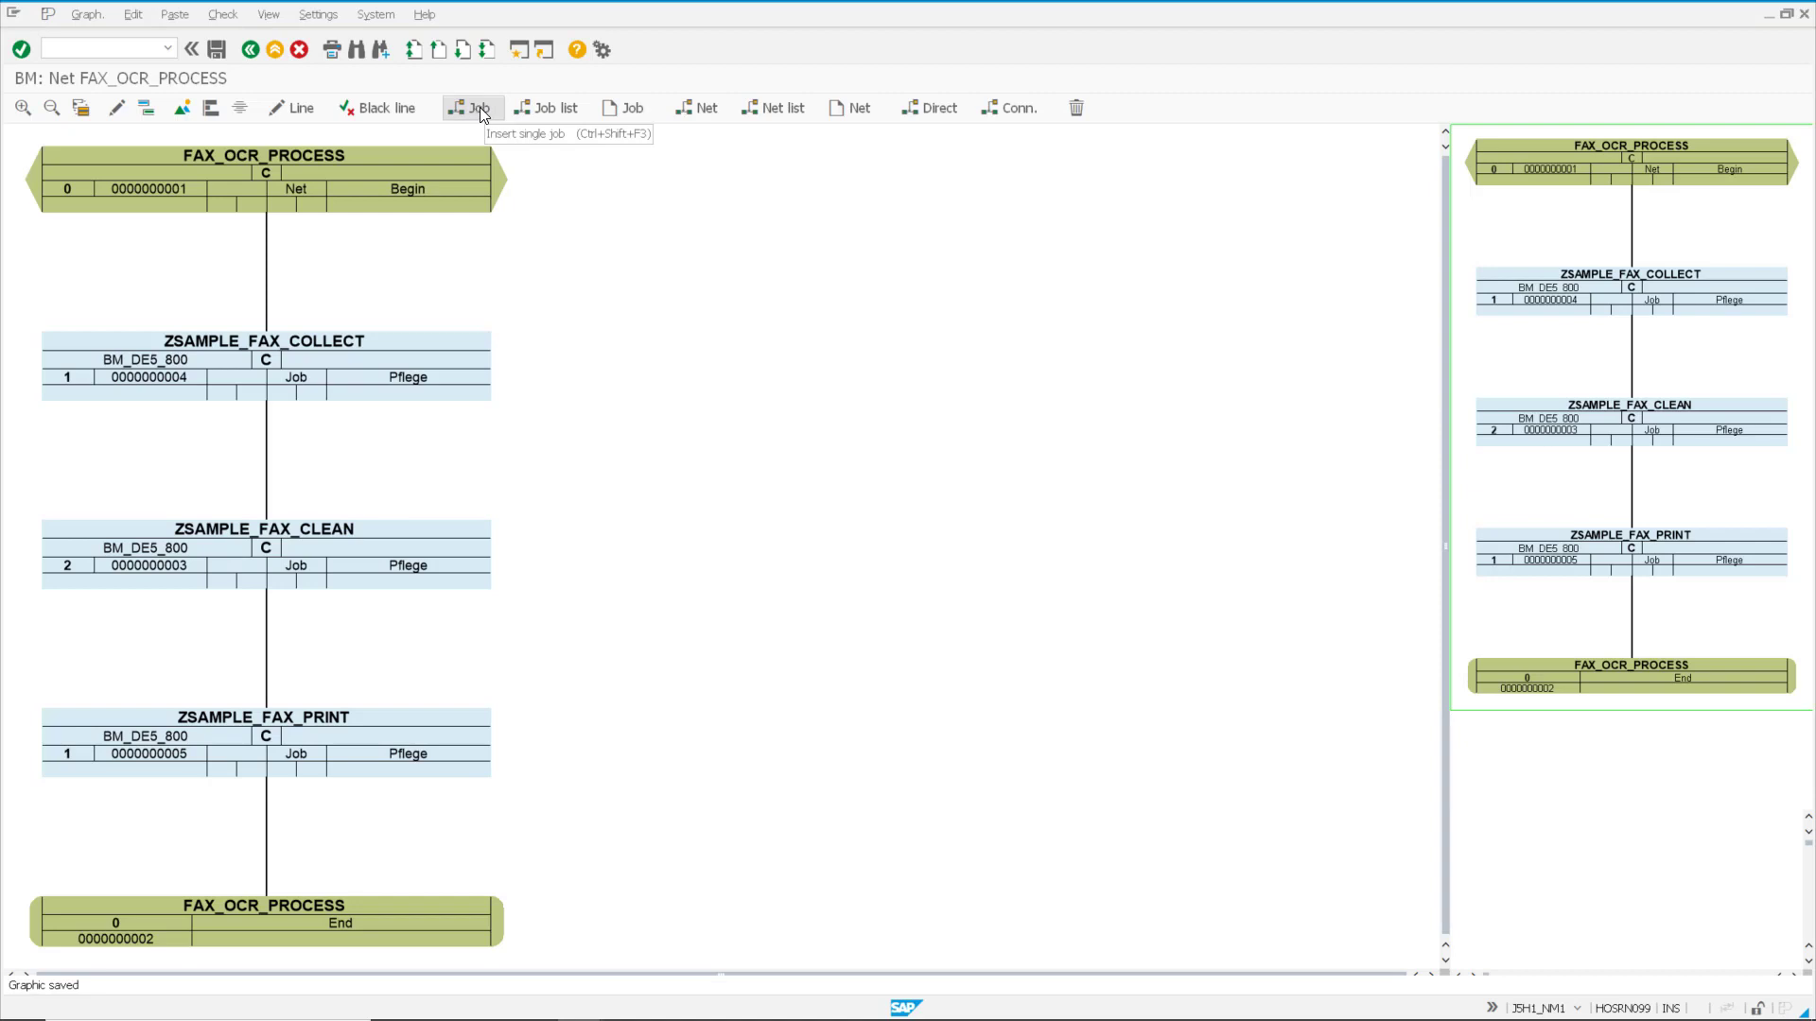
# Step: Insert the job ZSAMPLE_FAX_ALARM_ARCHIVE from the *FAX* job list and place it beside ZSAMPLE_FAX_CLEAN
pyautogui.click(558, 108)
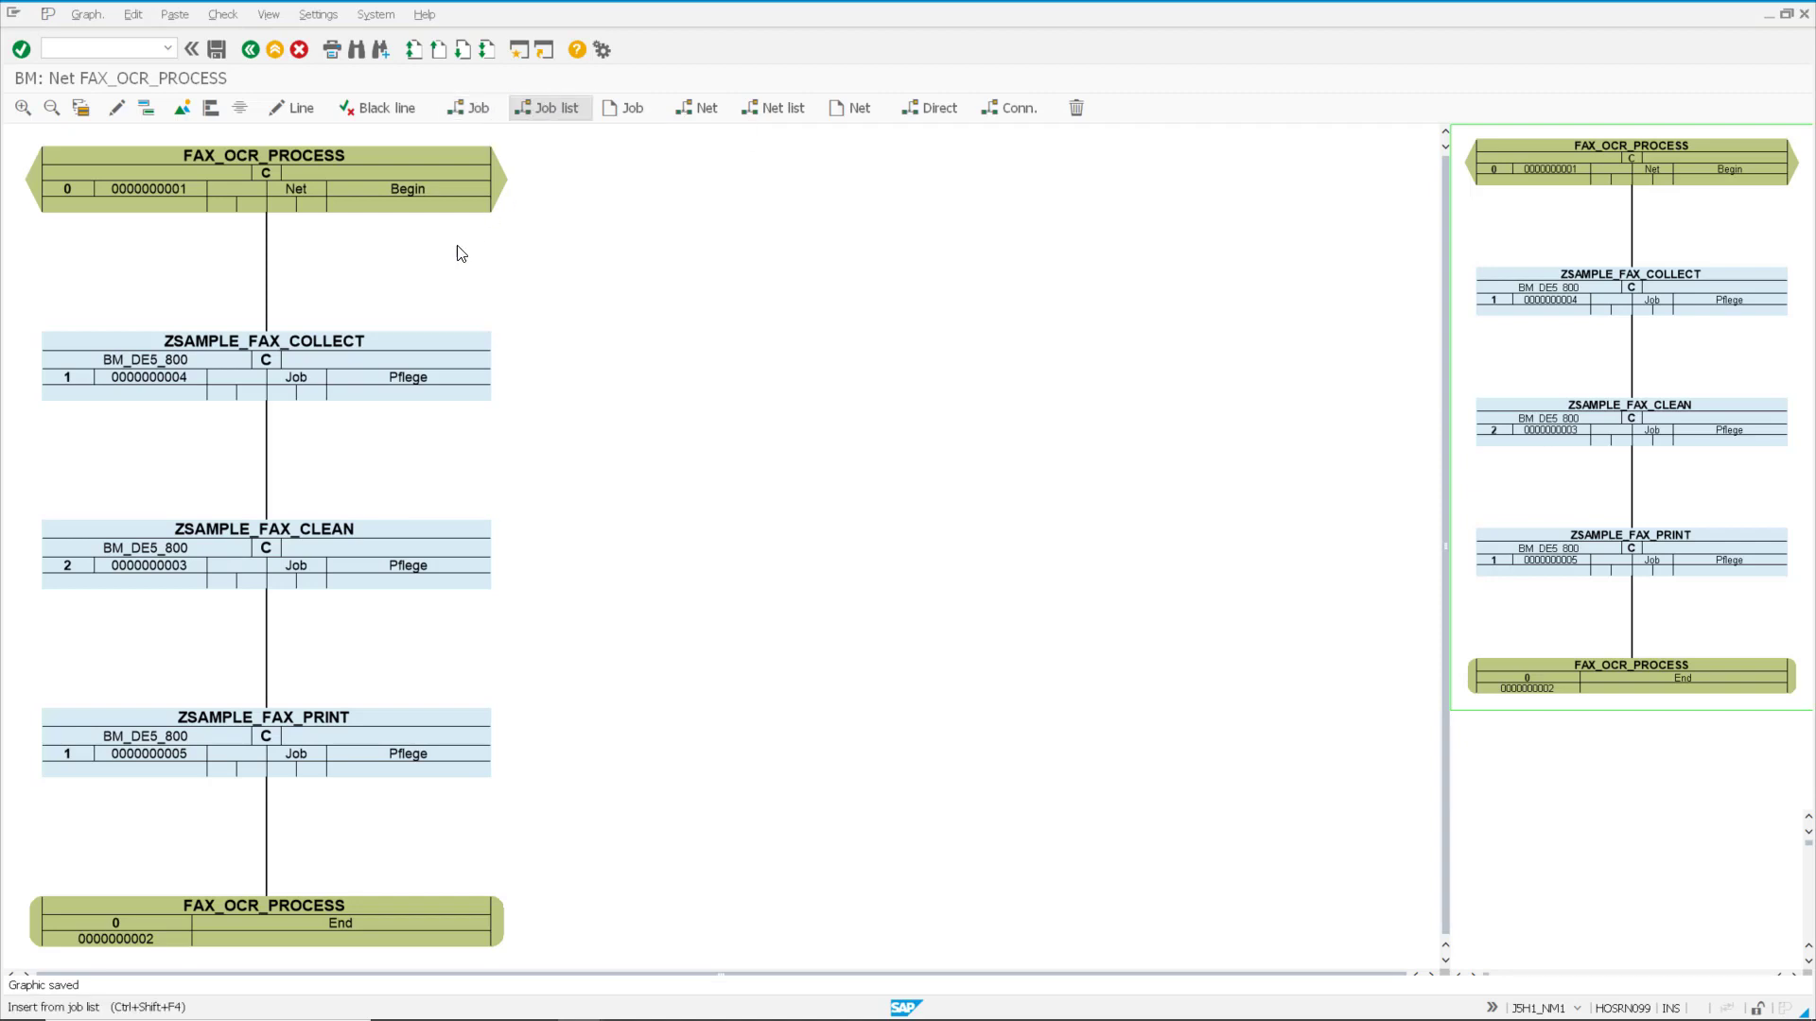
pyautogui.click(461, 254)
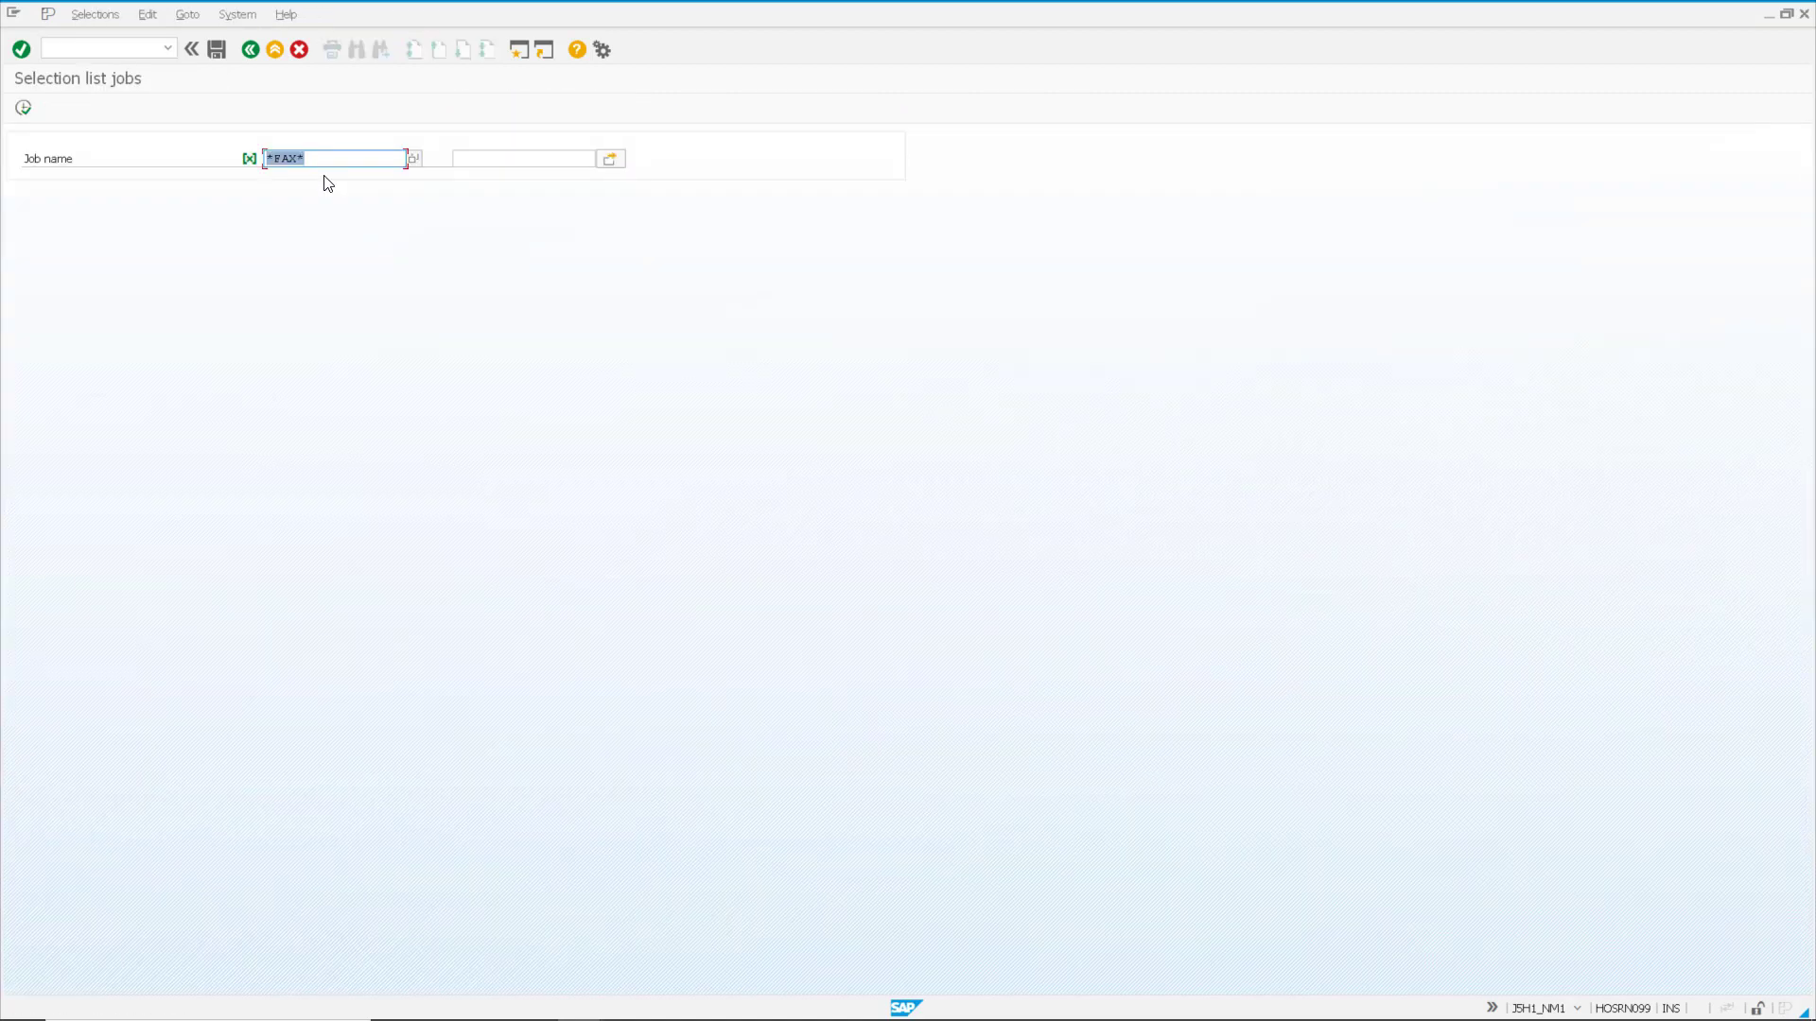
pyautogui.click(23, 107)
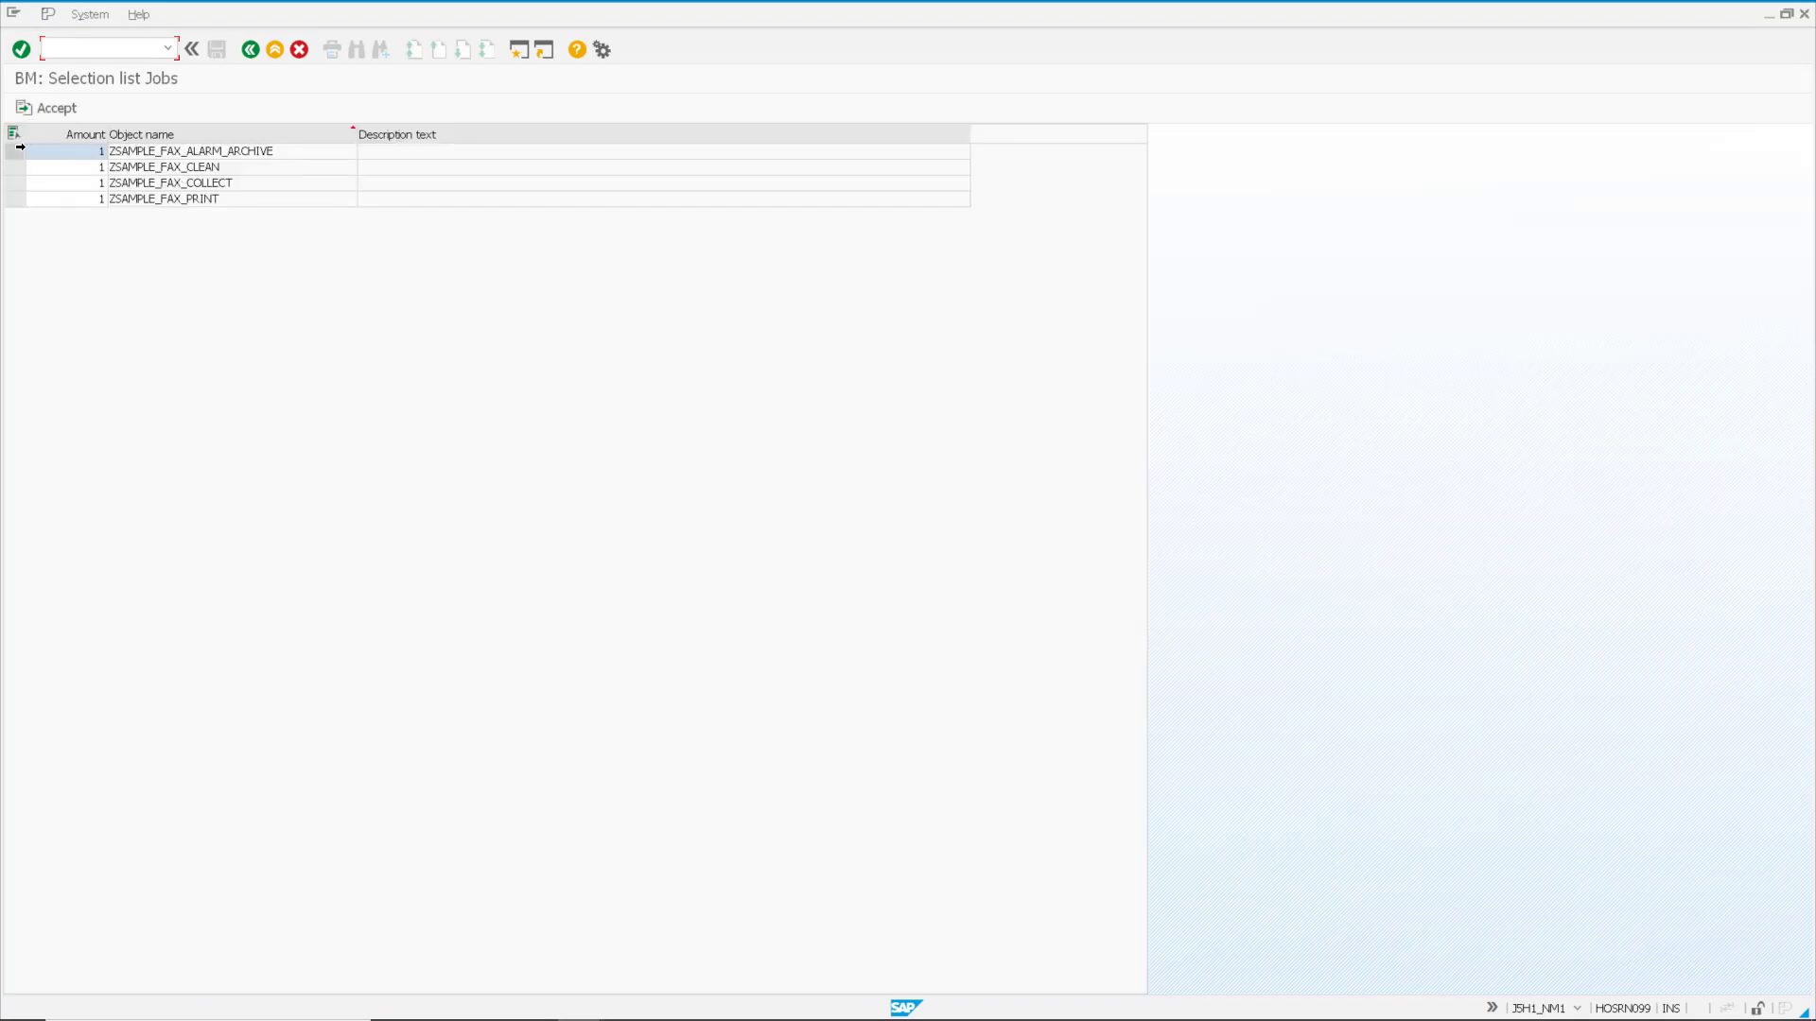
pyautogui.click(15, 151)
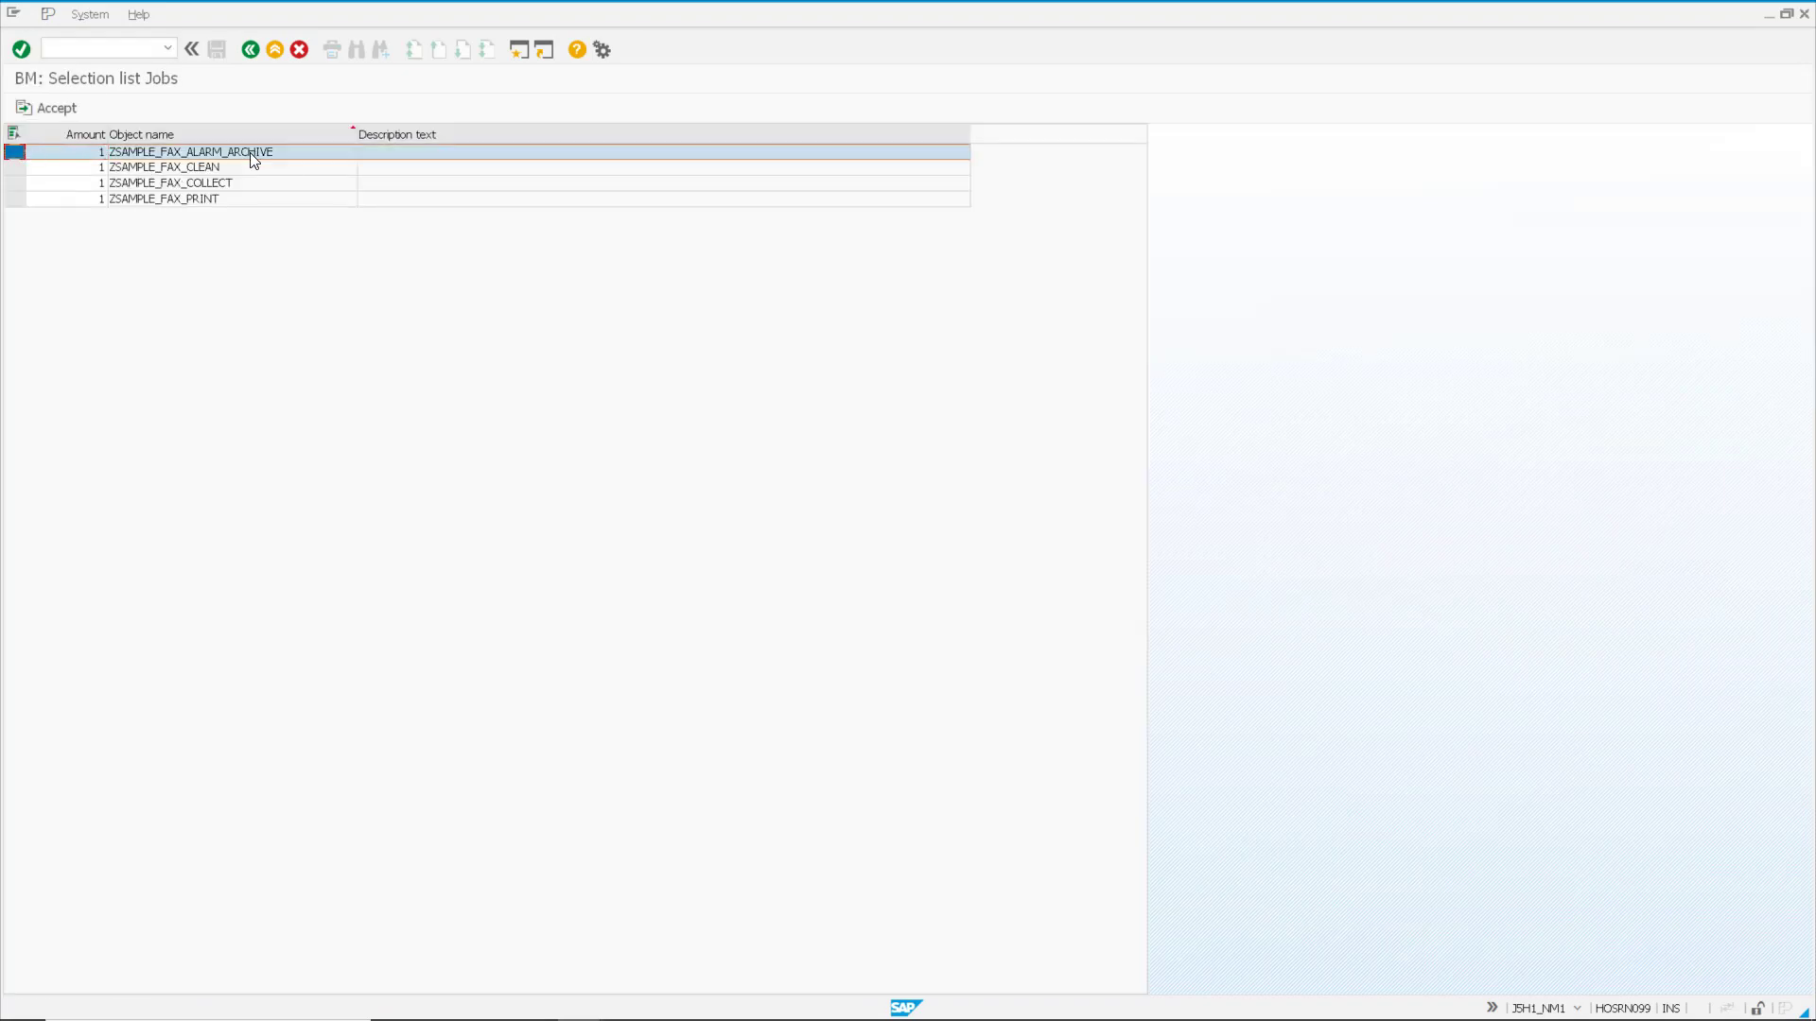
pyautogui.click(57, 107)
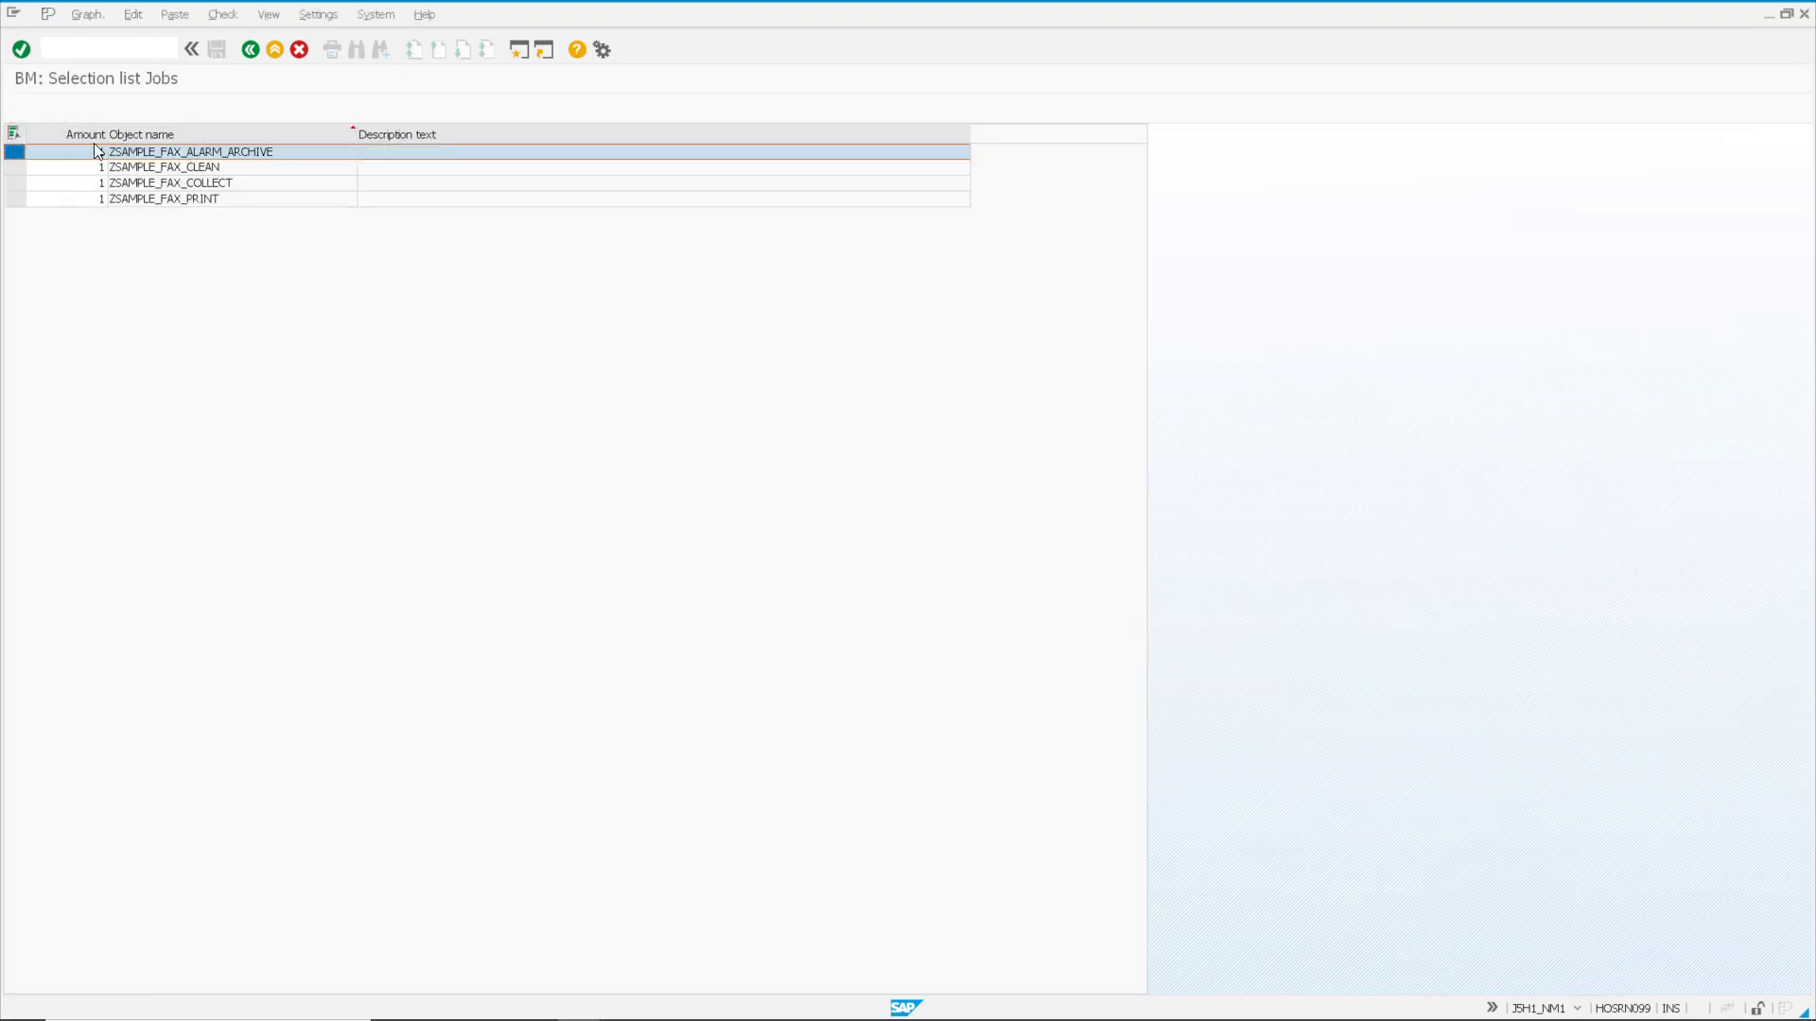
pyautogui.moveTo(268, 922); pyautogui.dragTo(770, 510)
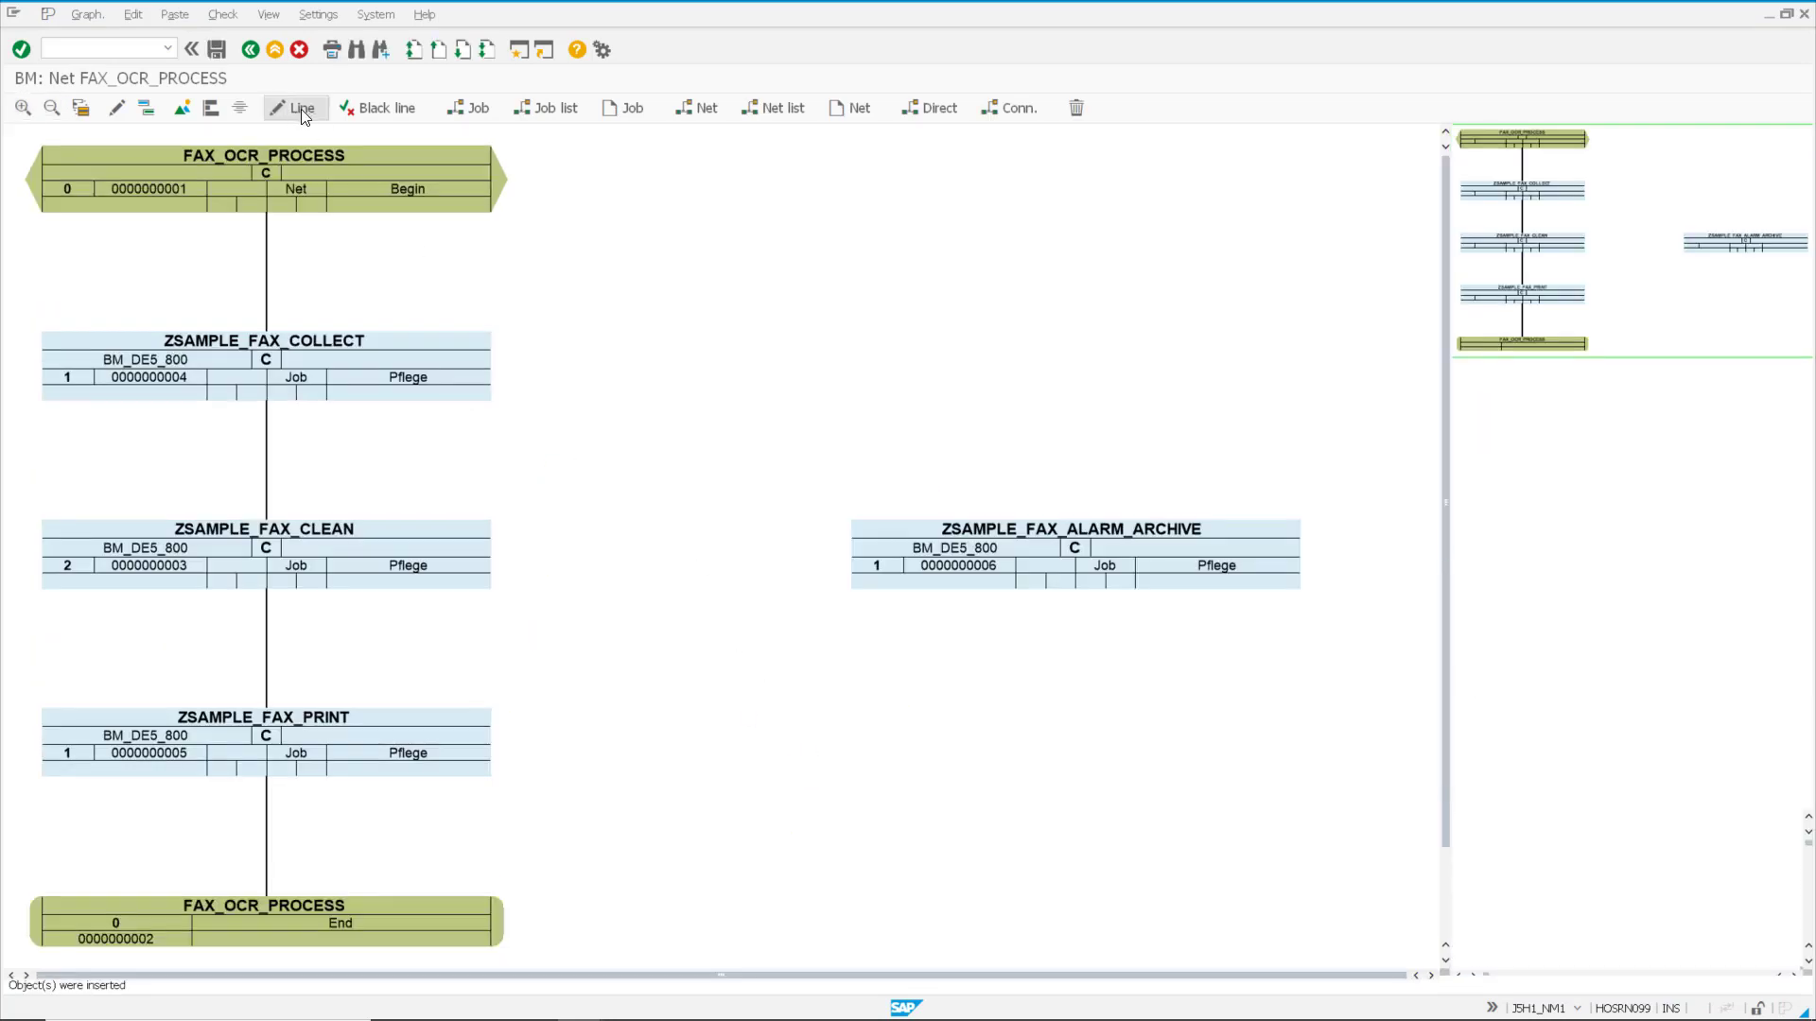
# Step: Draw a red line from ZSAMPLE_FAX_CLEAN to ZSAMPLE_FAX_ALARM_ARCHIVE
pyautogui.click(380, 106)
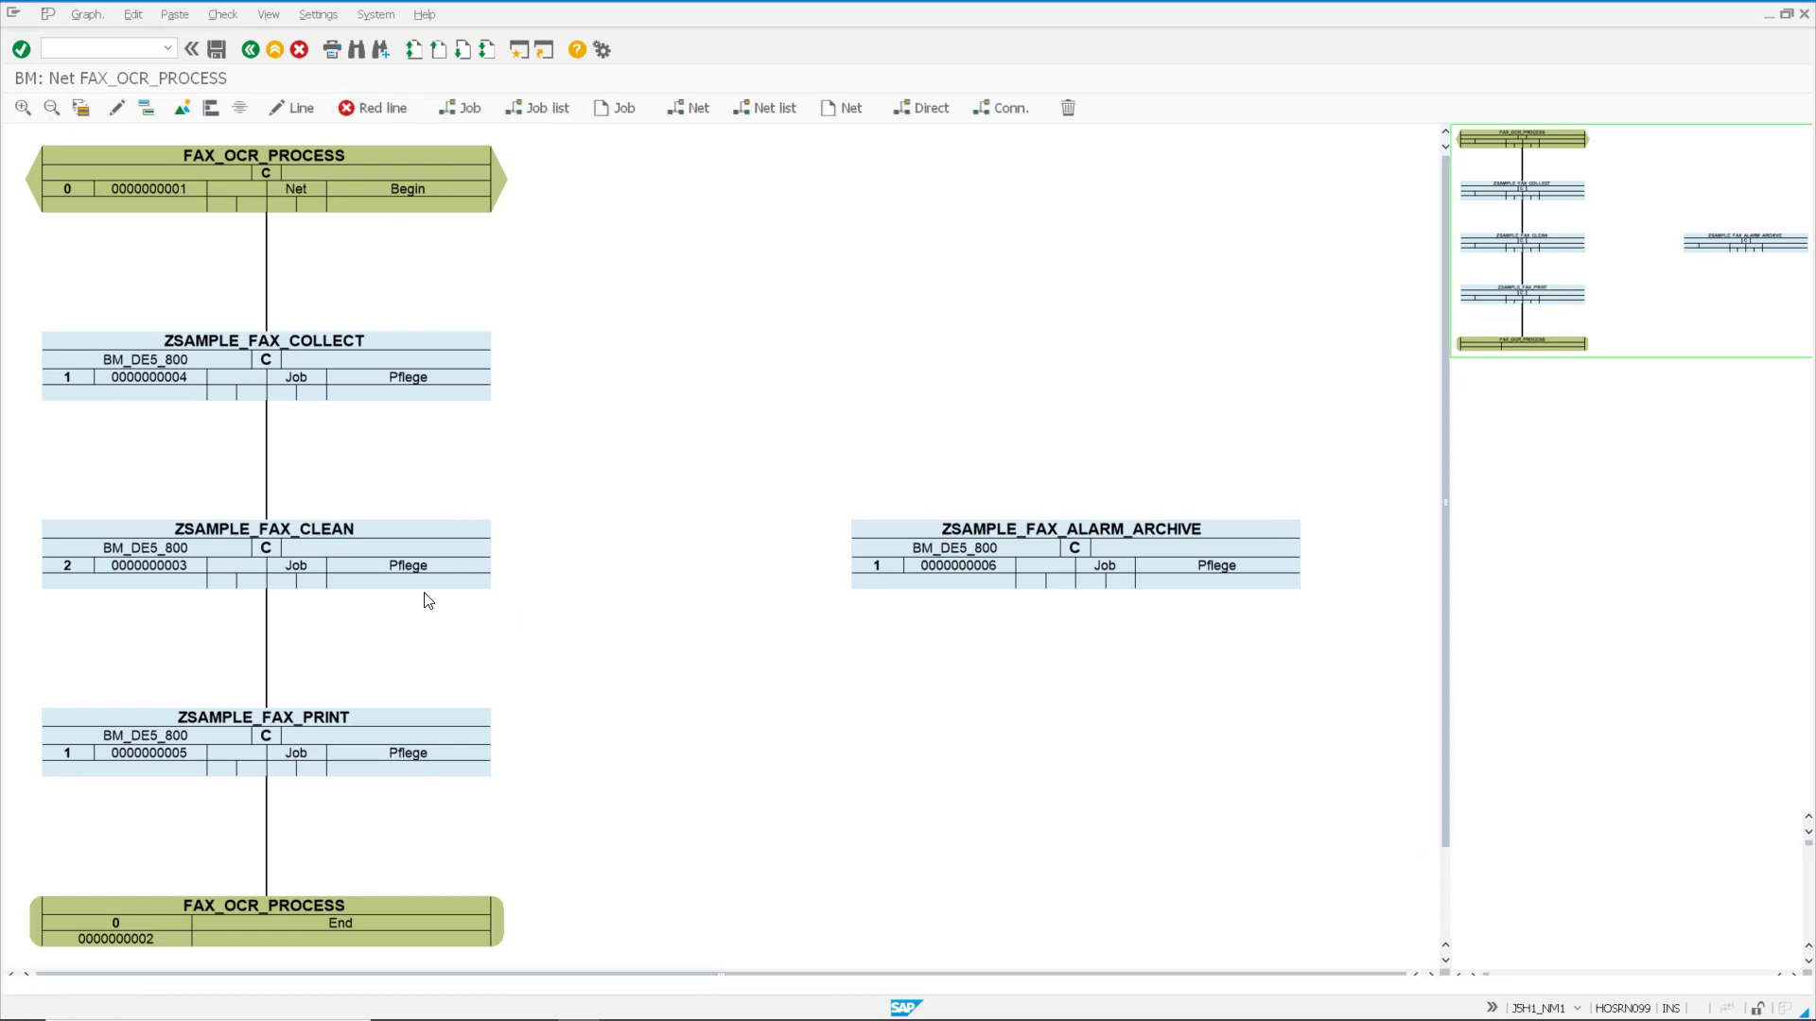
pyautogui.click(298, 115)
pyautogui.moveTo(393, 553); pyautogui.dragTo(1053, 547)
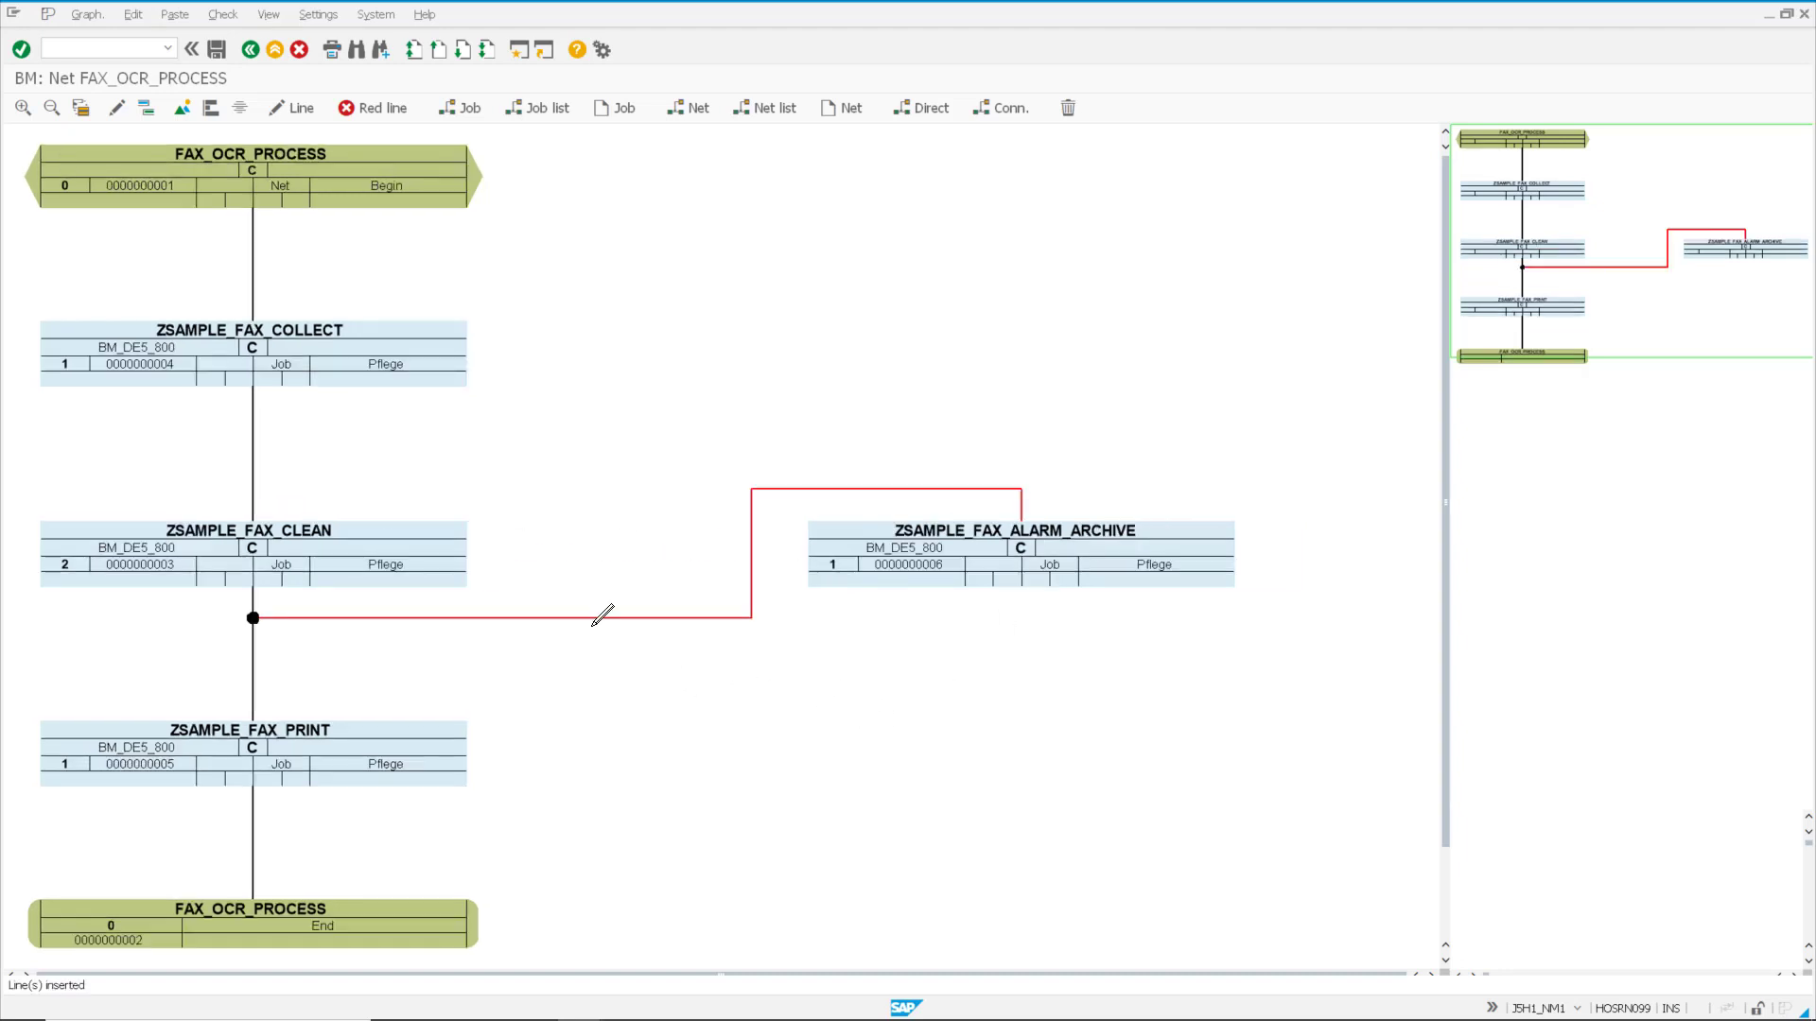
# Step: Change the line between ZSAMPLE_FAX_CLEAN and ZSAMPLE_FAX_PRINT to green, continue if predecessor OK
pyautogui.click(253, 681)
pyautogui.doubleClick(253, 682)
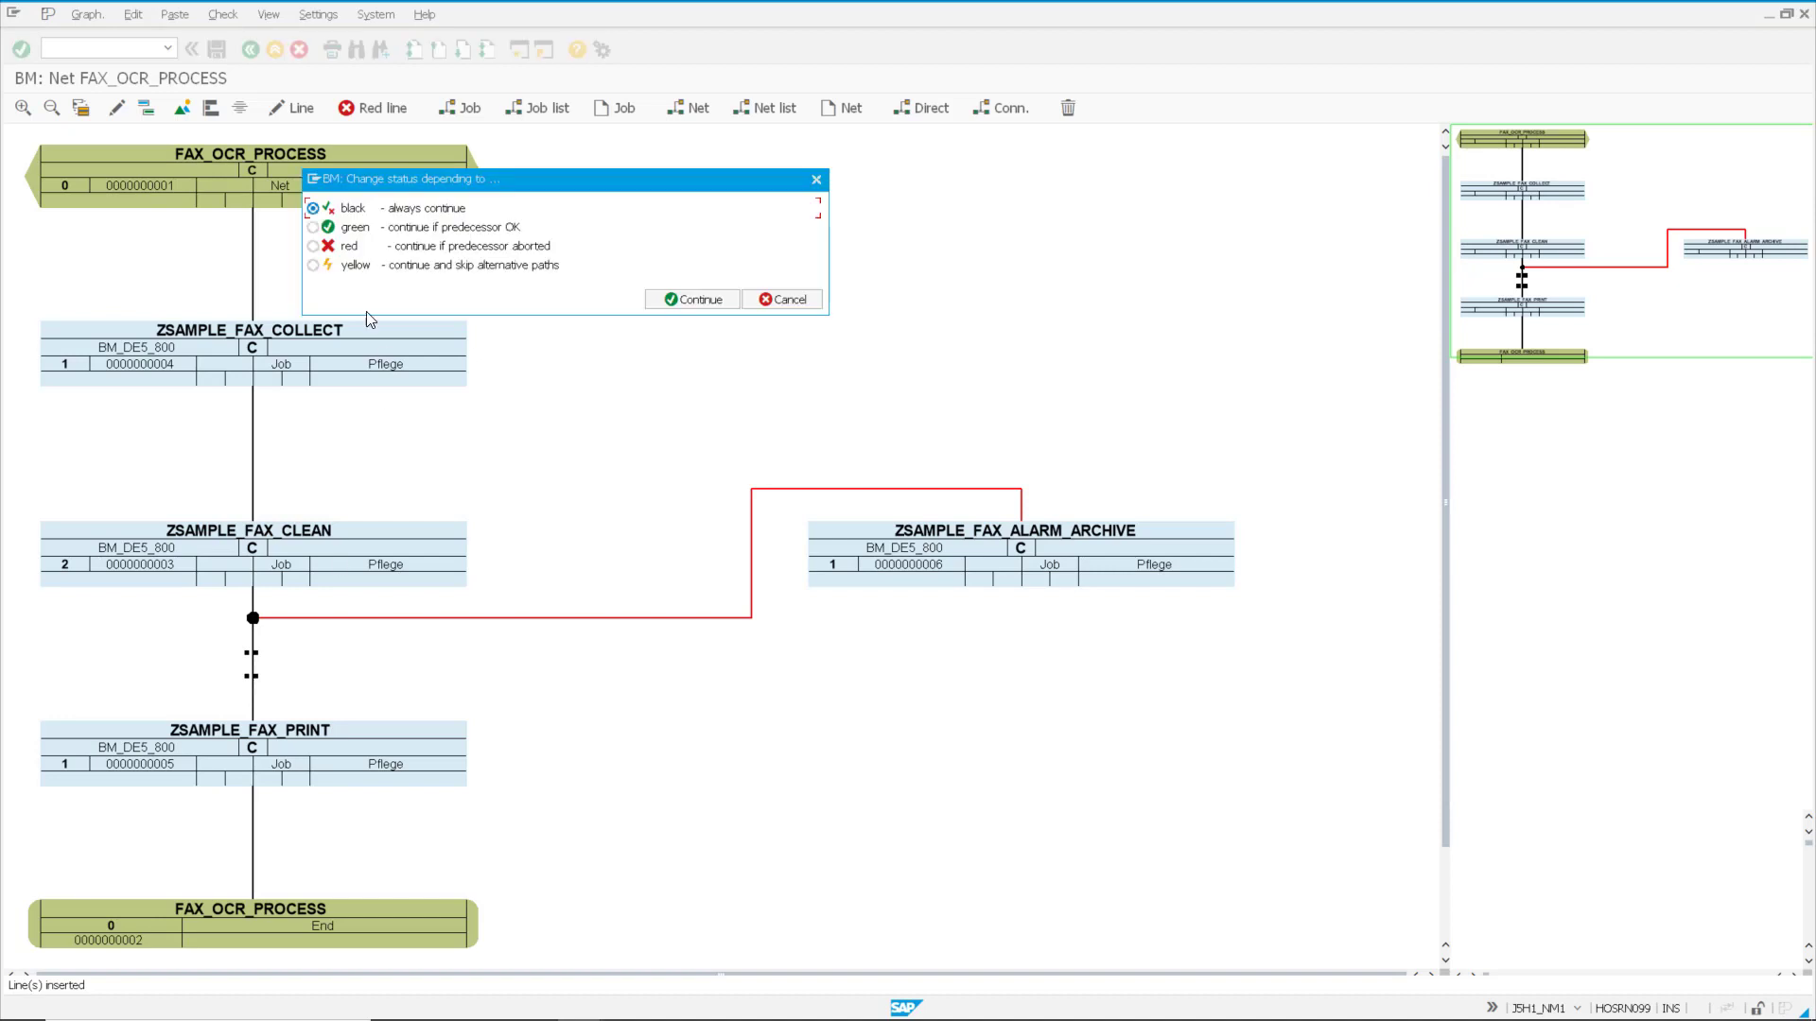
pyautogui.click(313, 228)
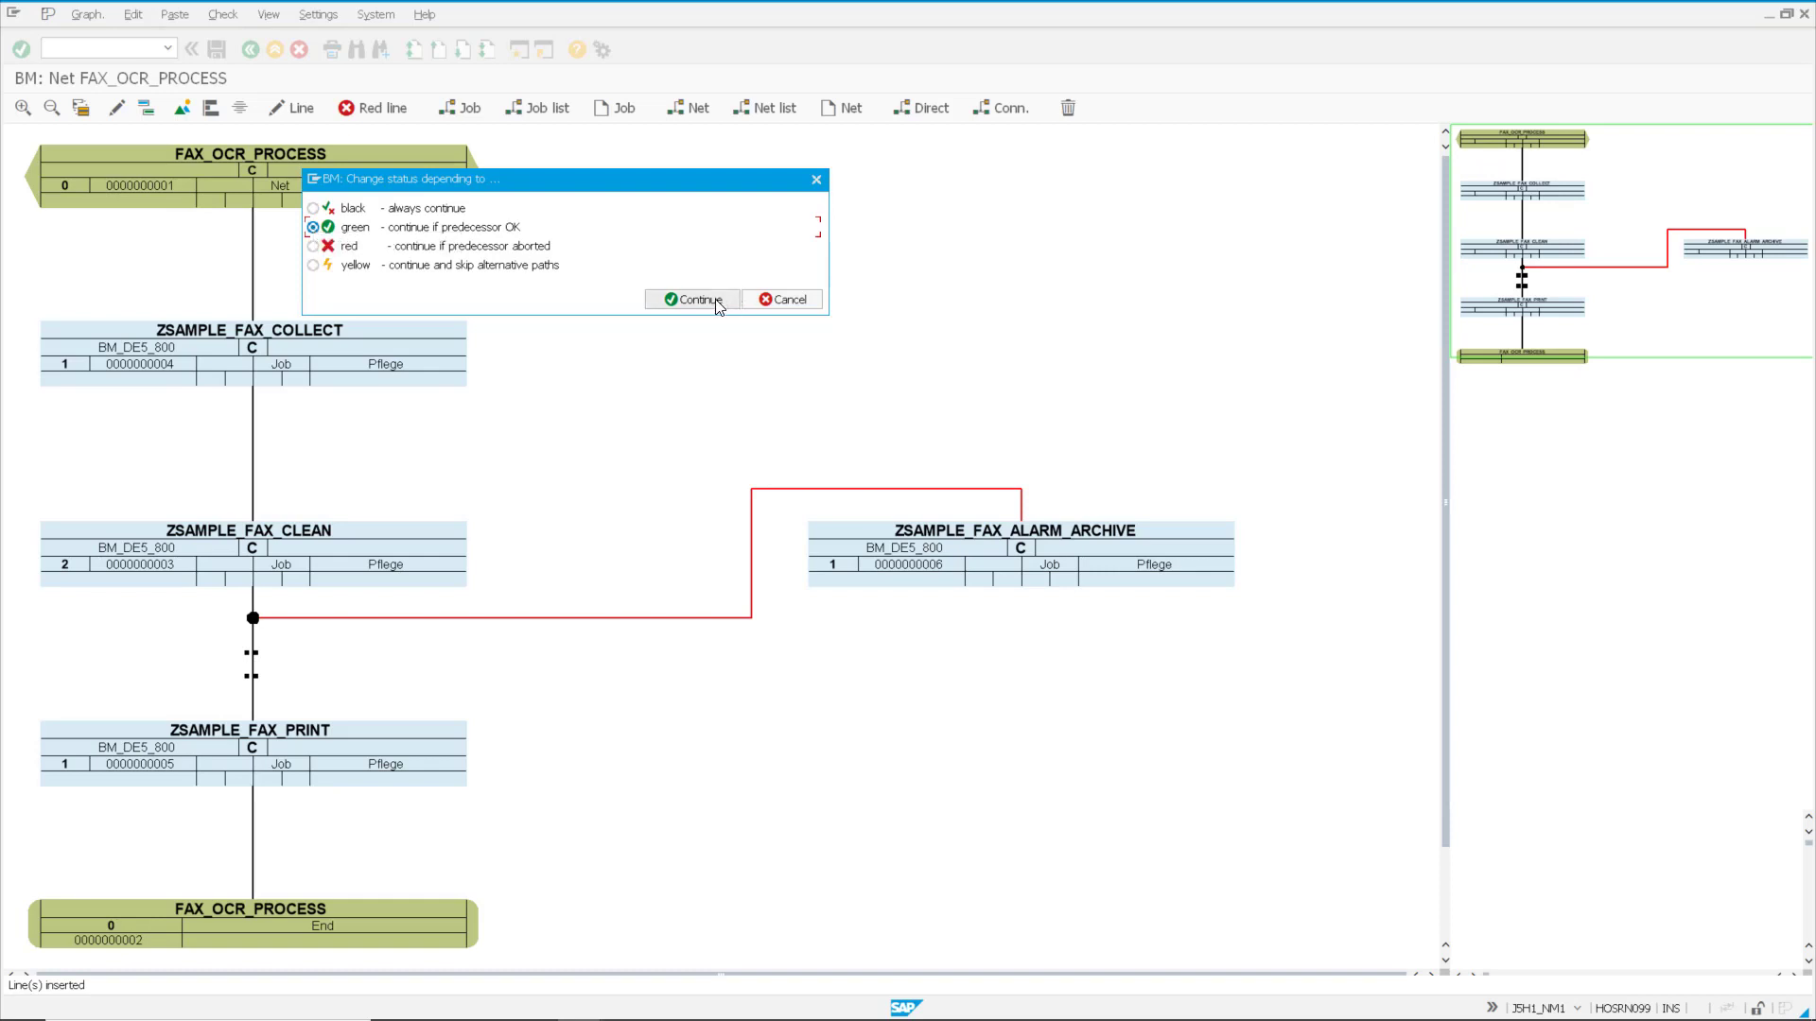
pyautogui.click(706, 298)
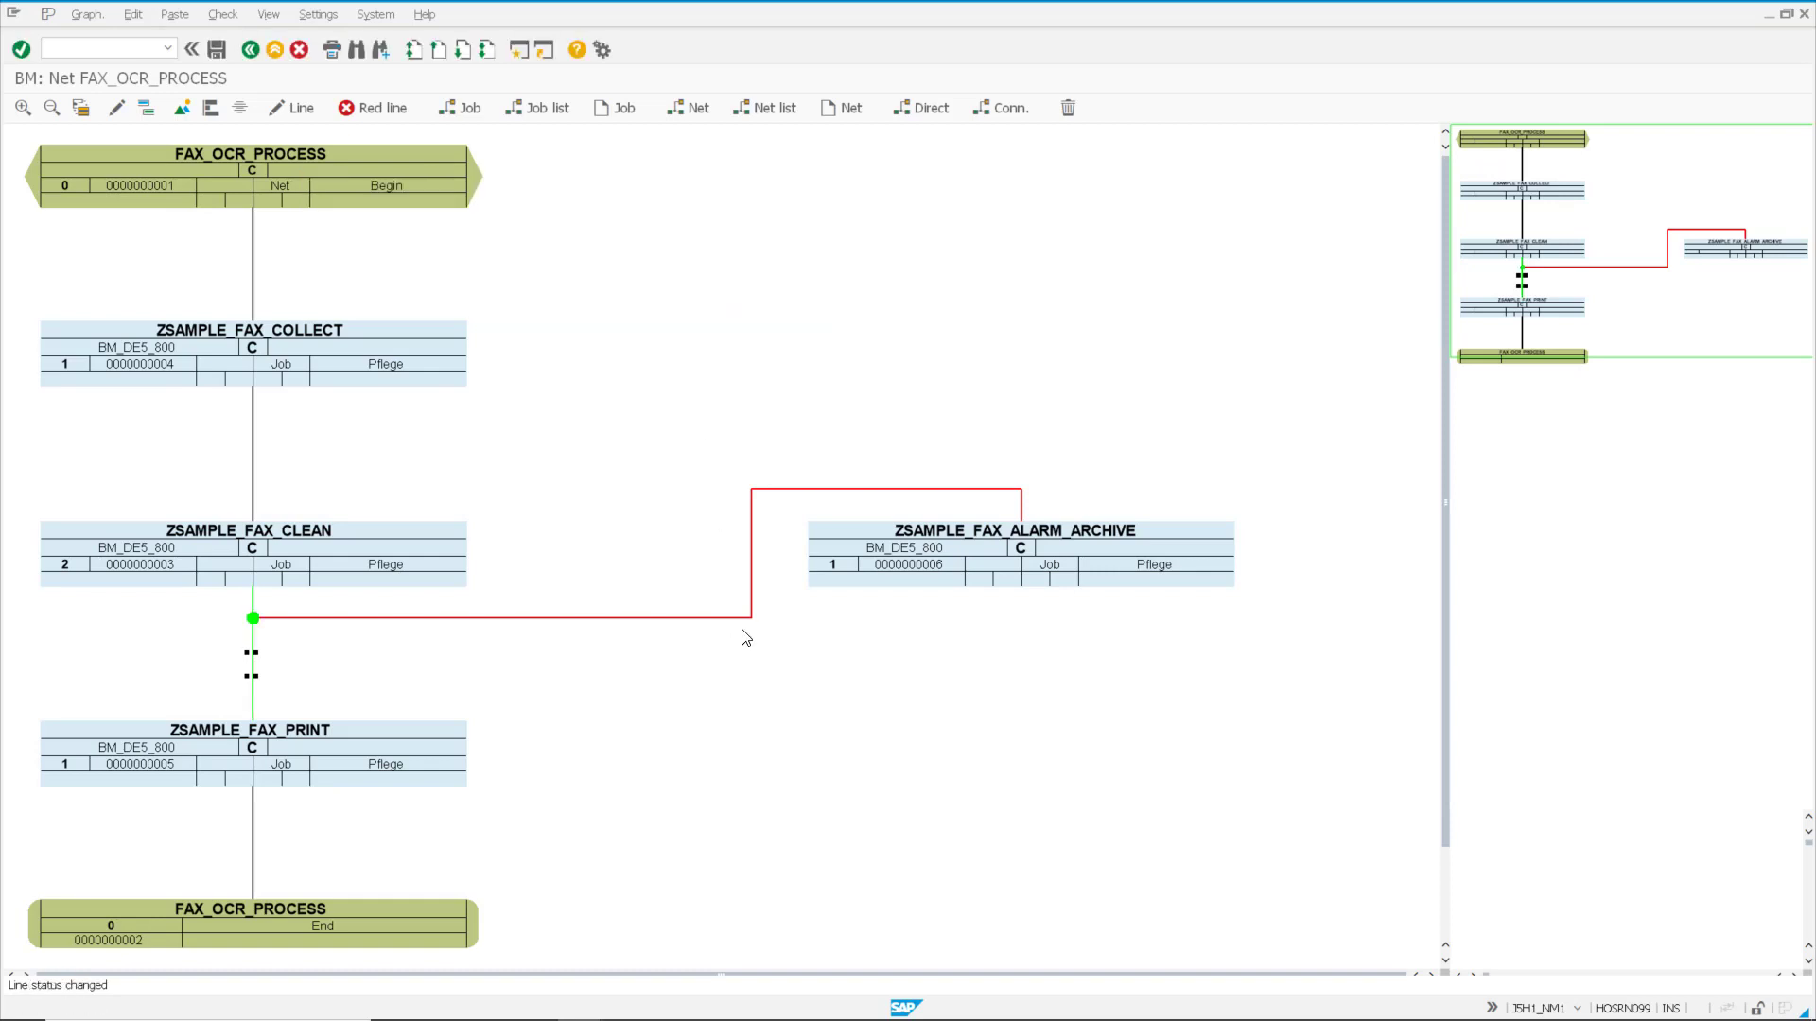
# Step: Draw a yellow line from ZSAMPLE_FAX_ALARM_ARCHIVE to the net's End node
pyautogui.click(365, 110)
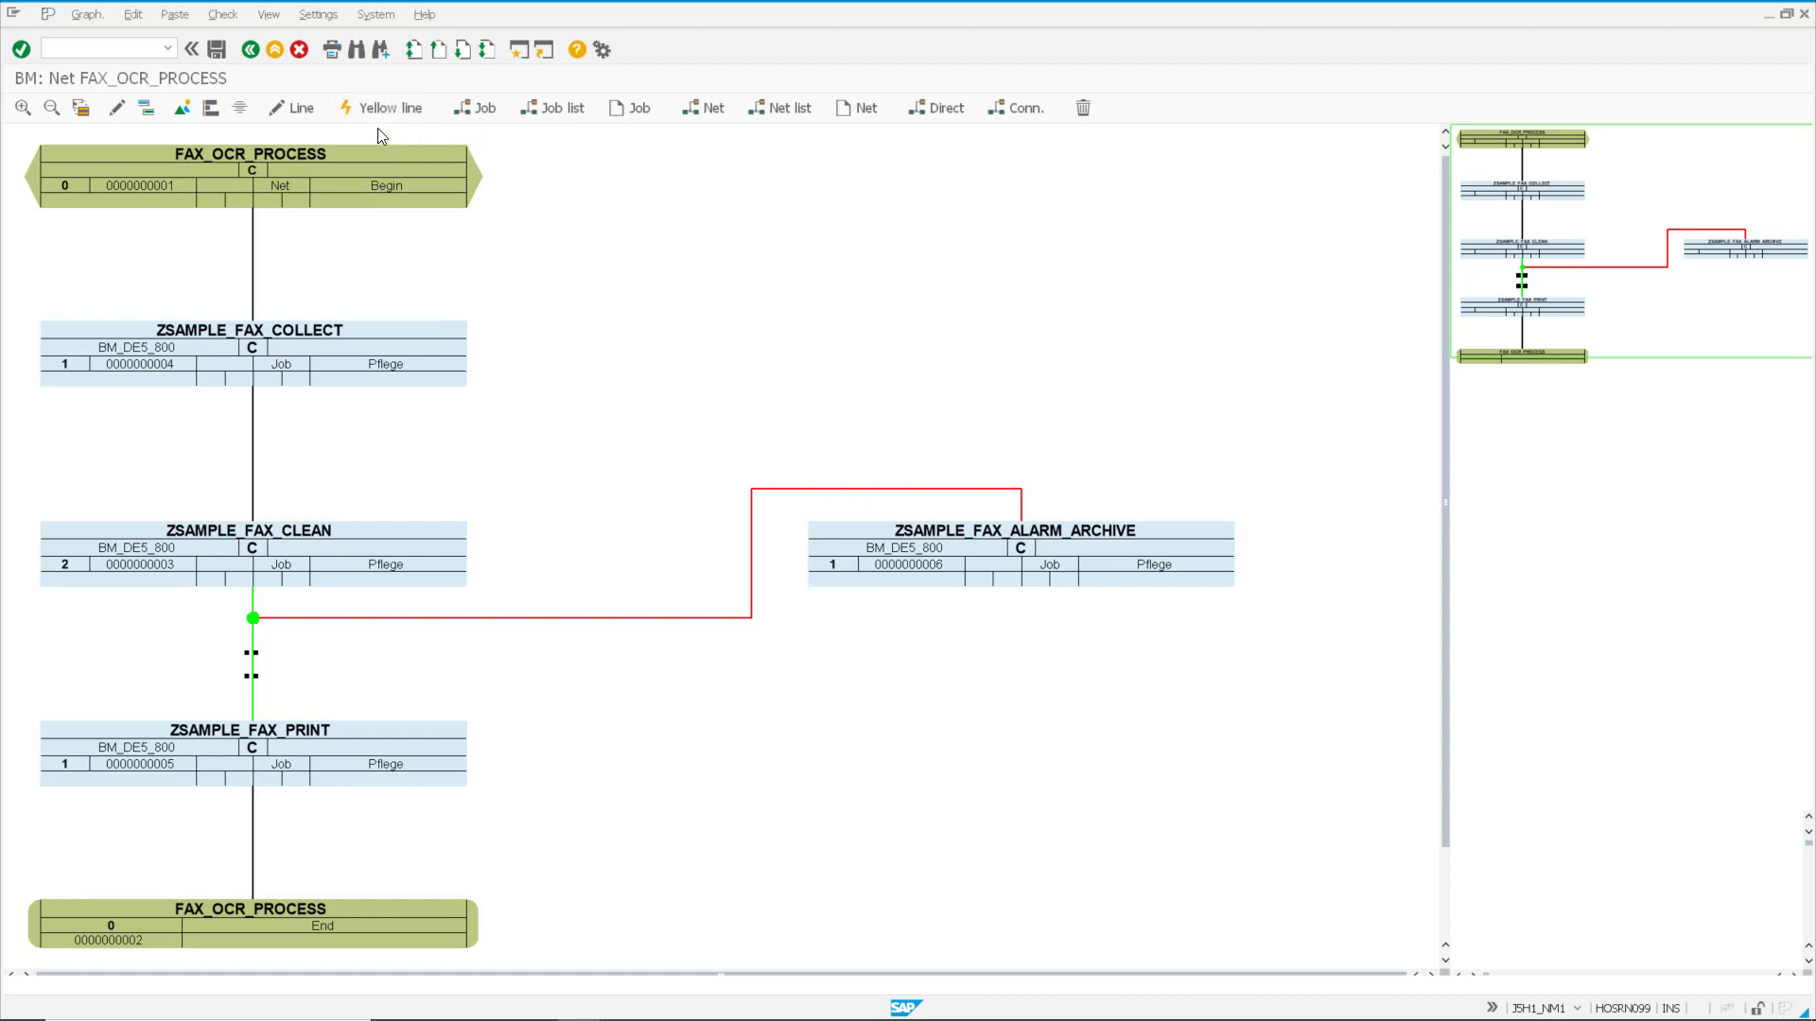
pyautogui.click(295, 111)
pyautogui.moveTo(988, 568); pyautogui.dragTo(364, 915)
# Step: Change the line between ZSAMPLE_FAX_PRINT and End to yellow, continue and skip alternative paths
pyautogui.click(248, 825)
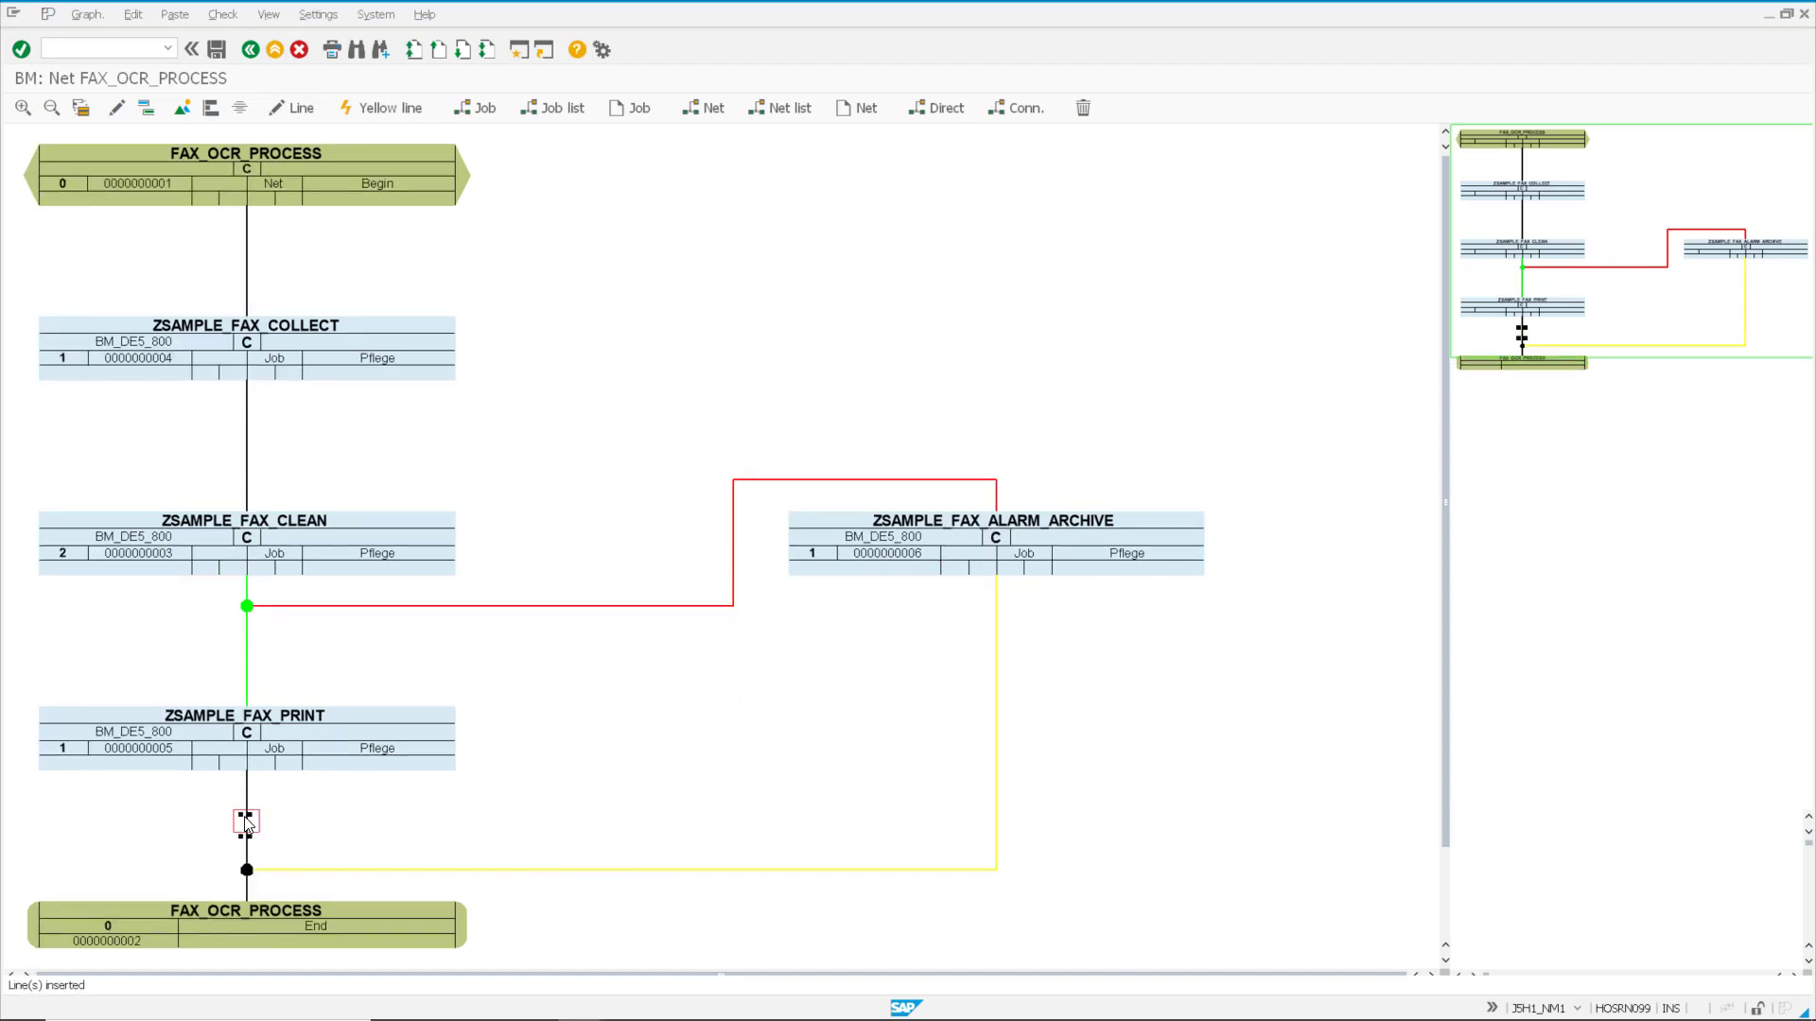
pyautogui.doubleClick(246, 825)
pyautogui.click(314, 266)
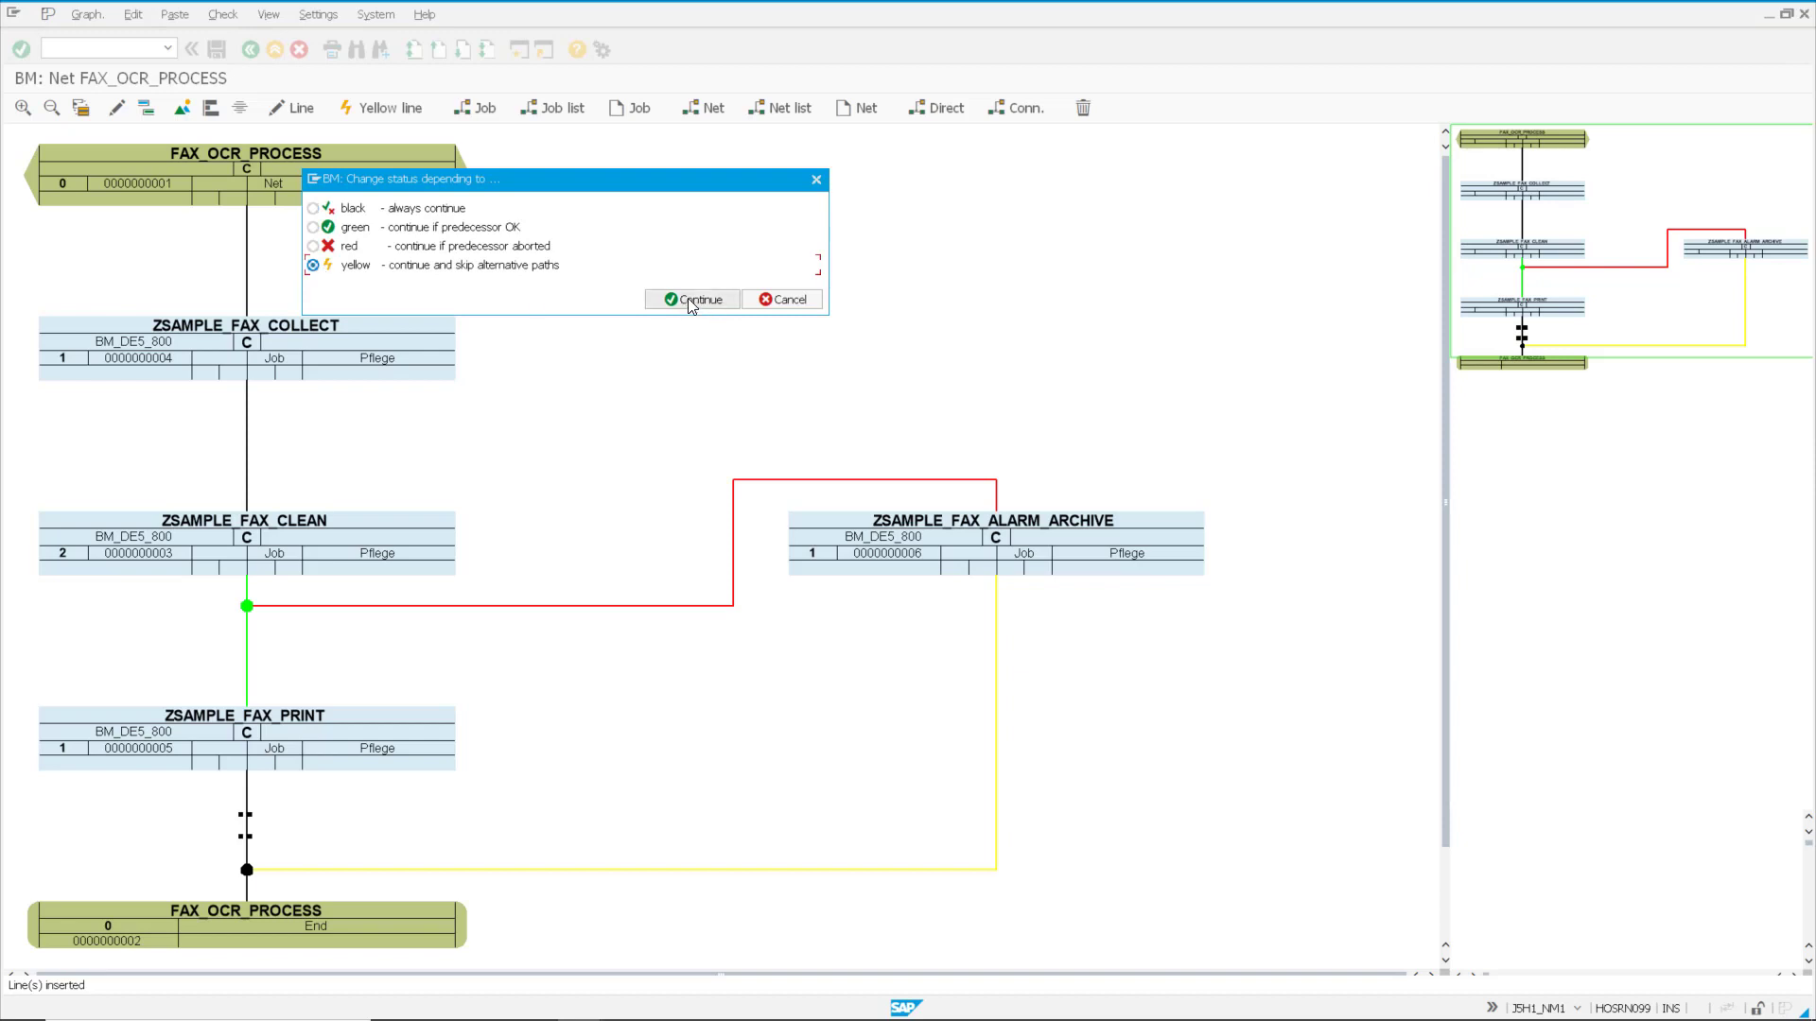
pyautogui.click(691, 300)
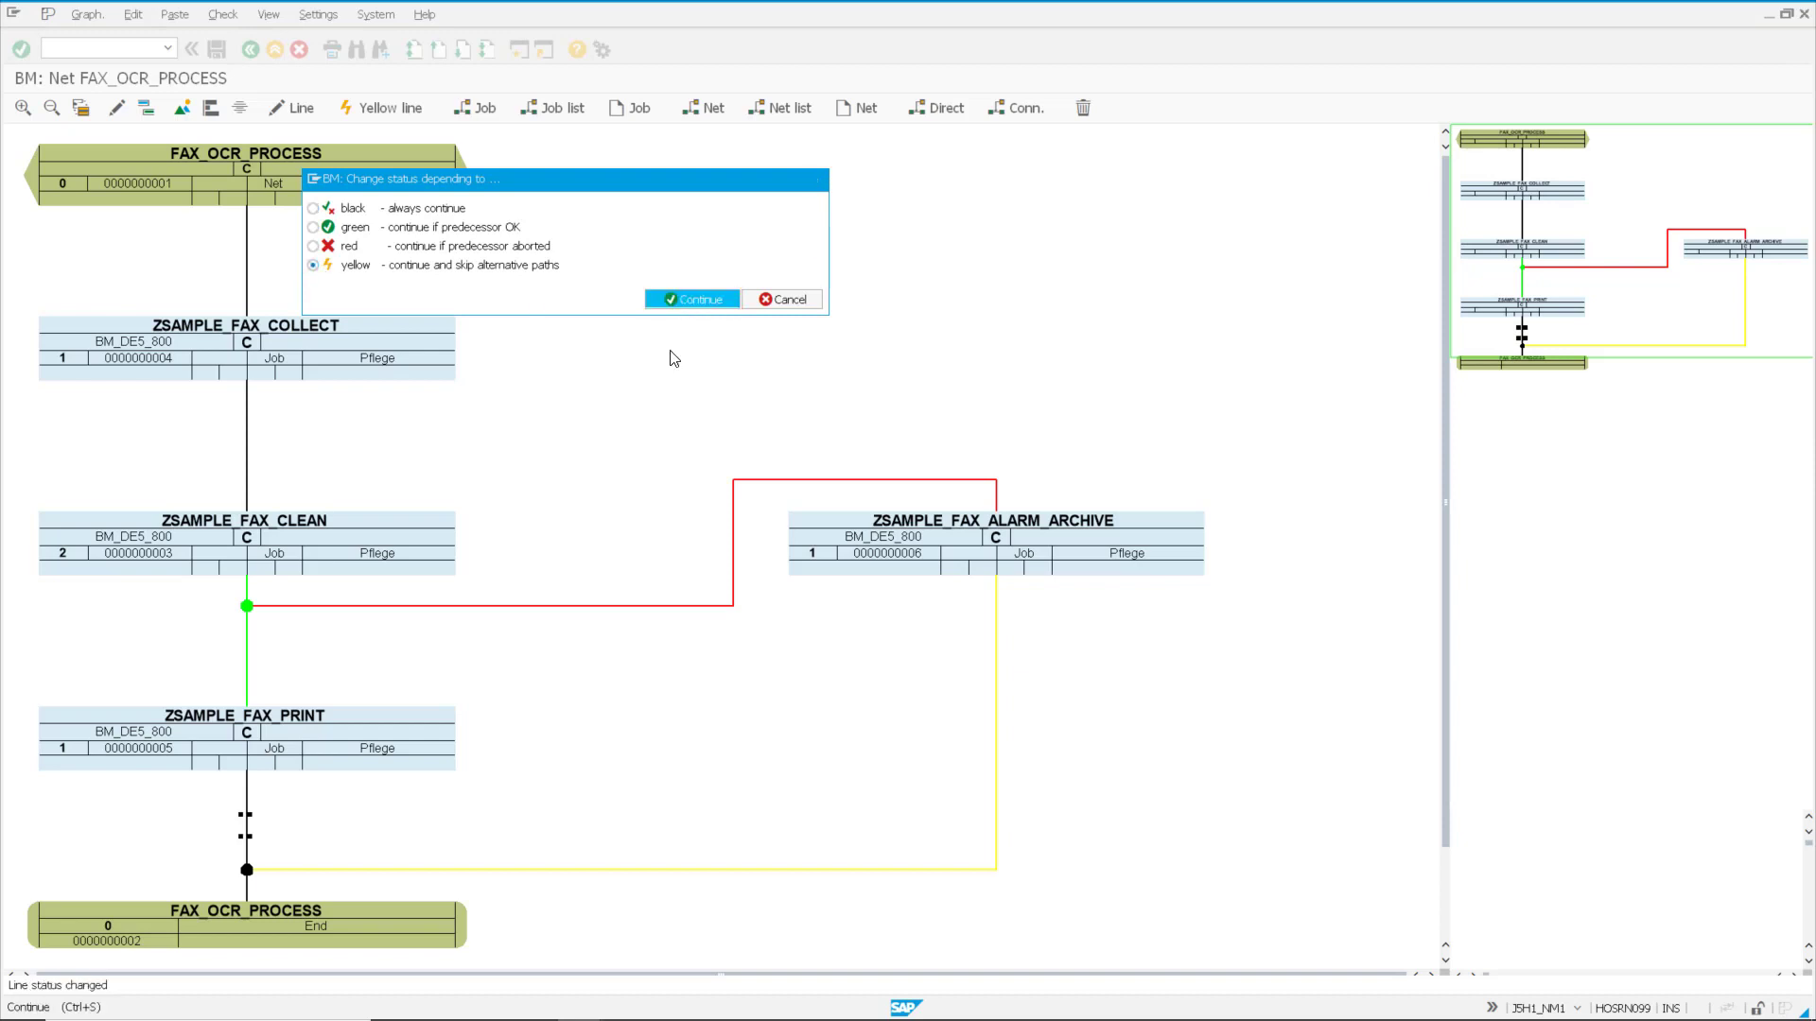
# Step: Realign the branched net's nodes in the vertical arrangement and save the graphic
pyautogui.click(82, 108)
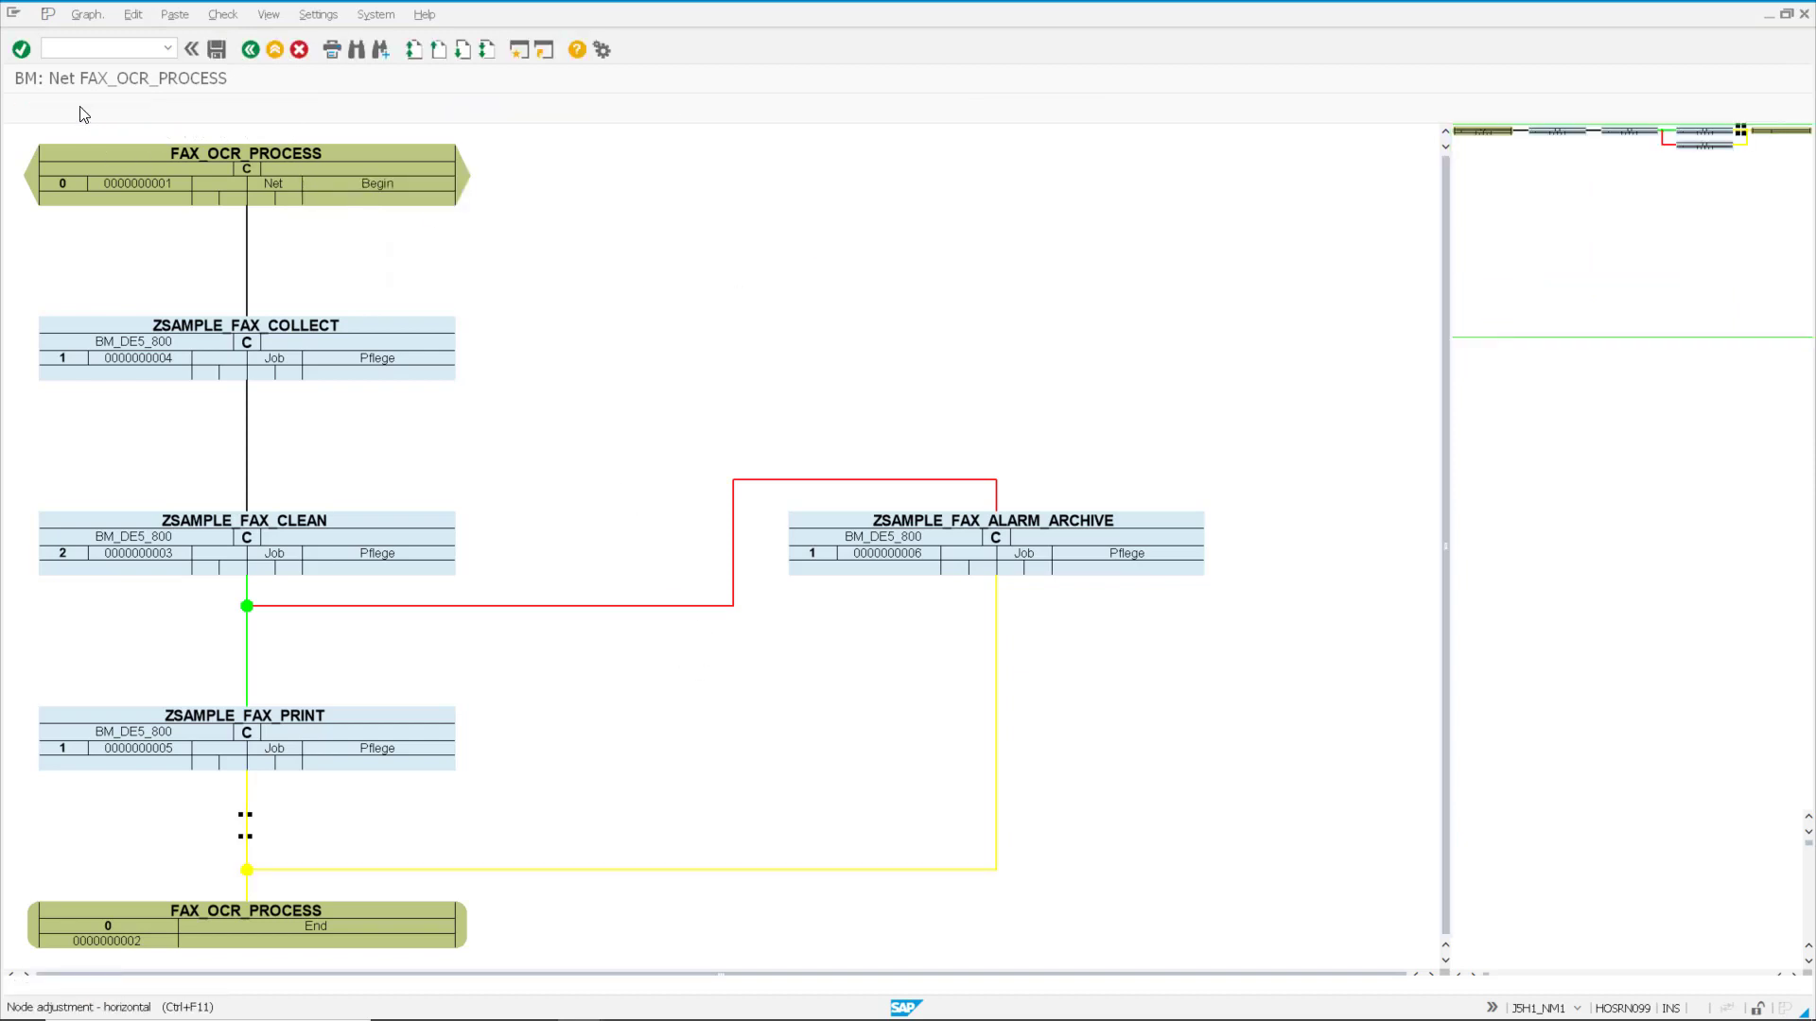
pyautogui.click(81, 109)
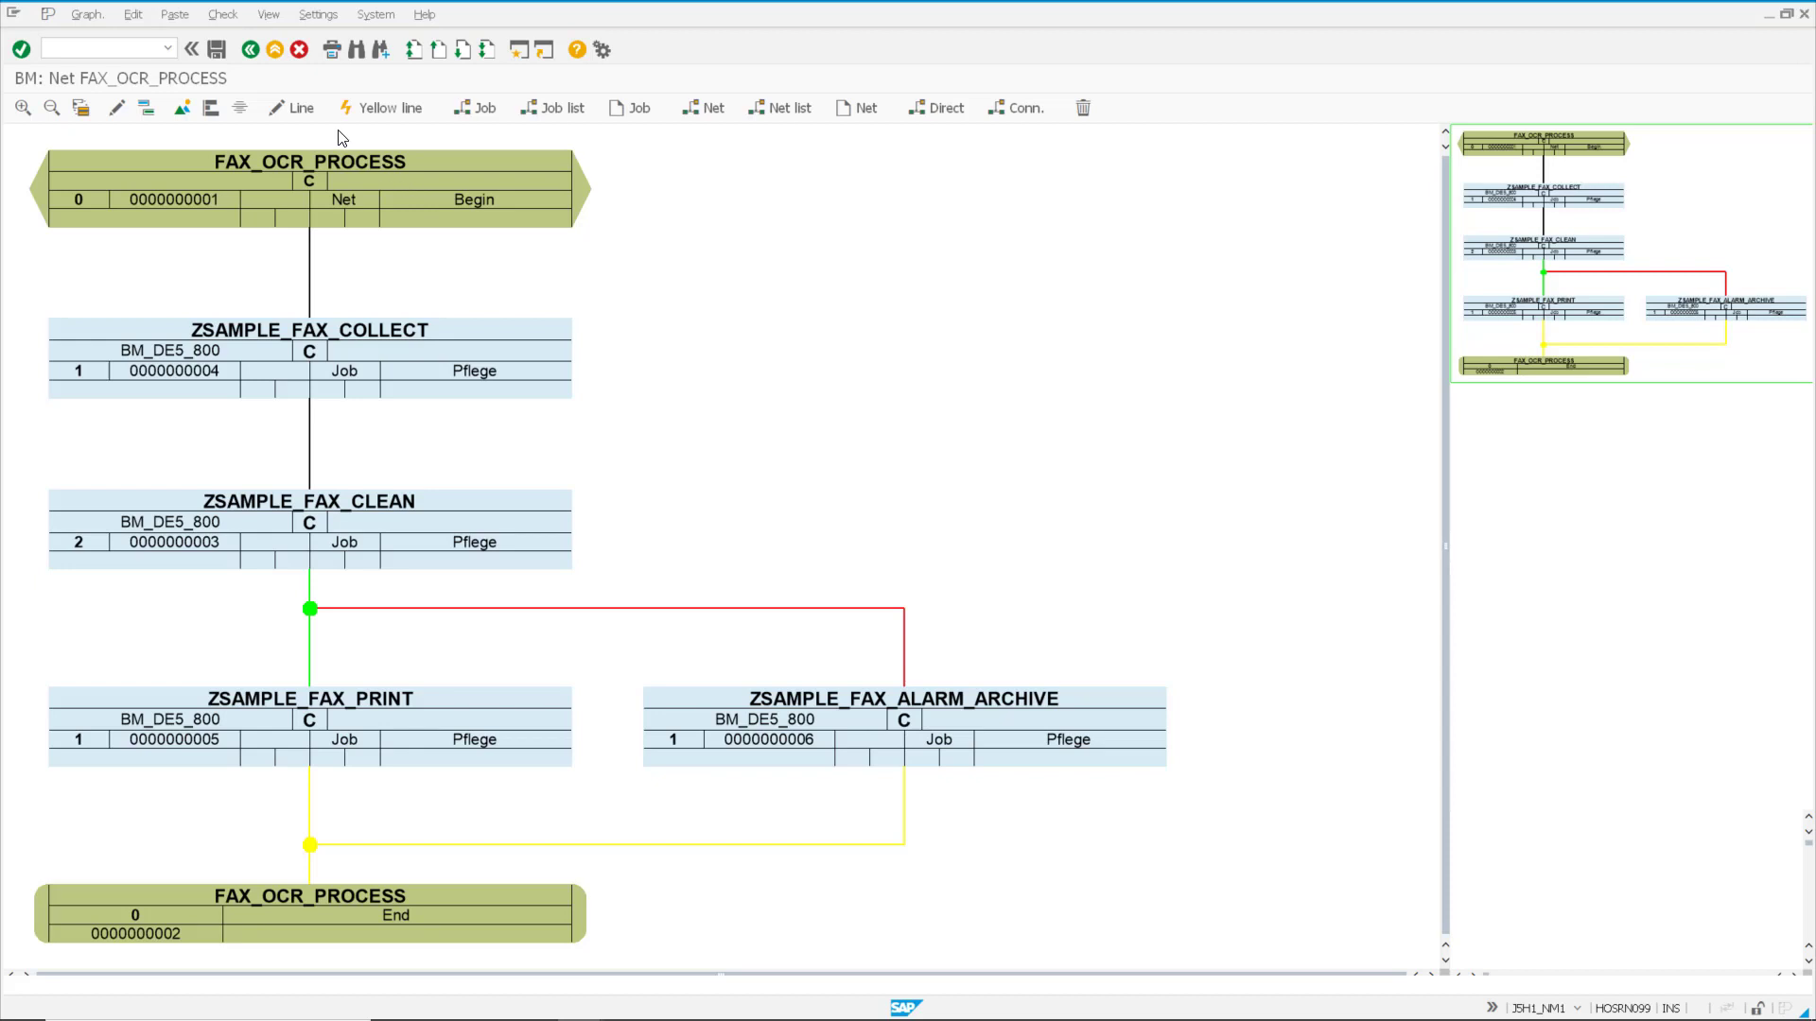
pyautogui.click(219, 57)
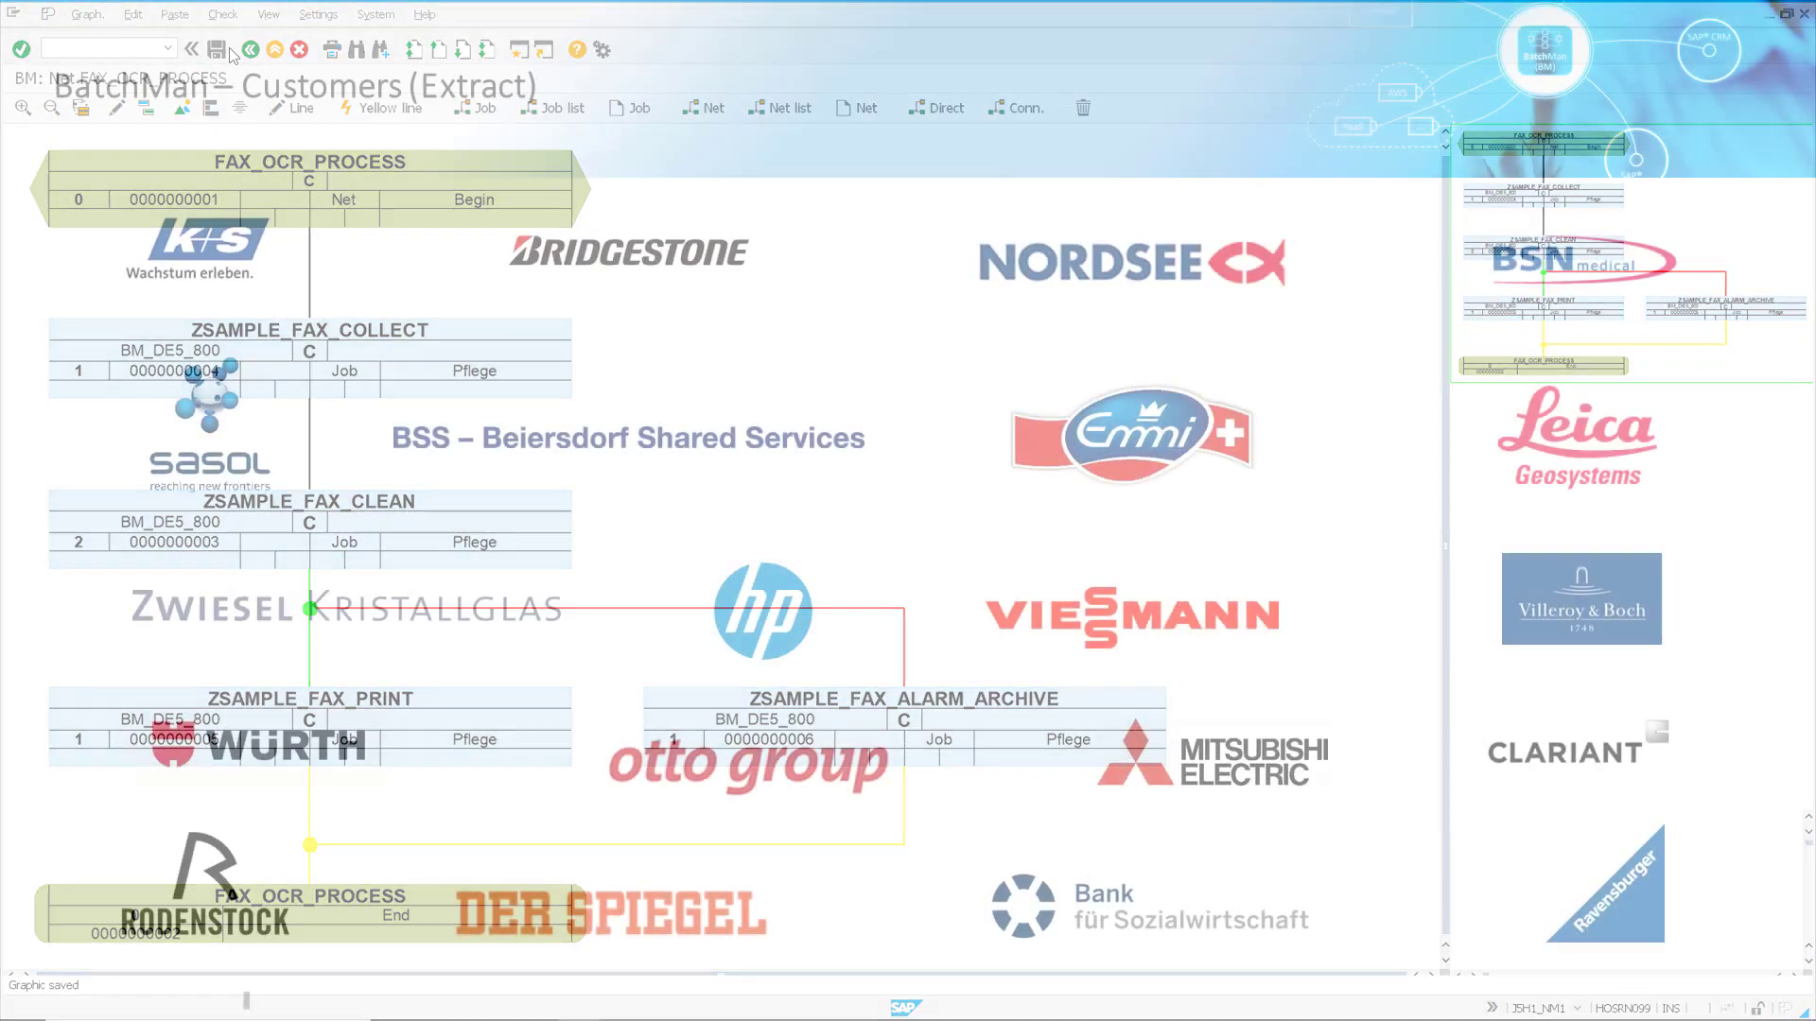